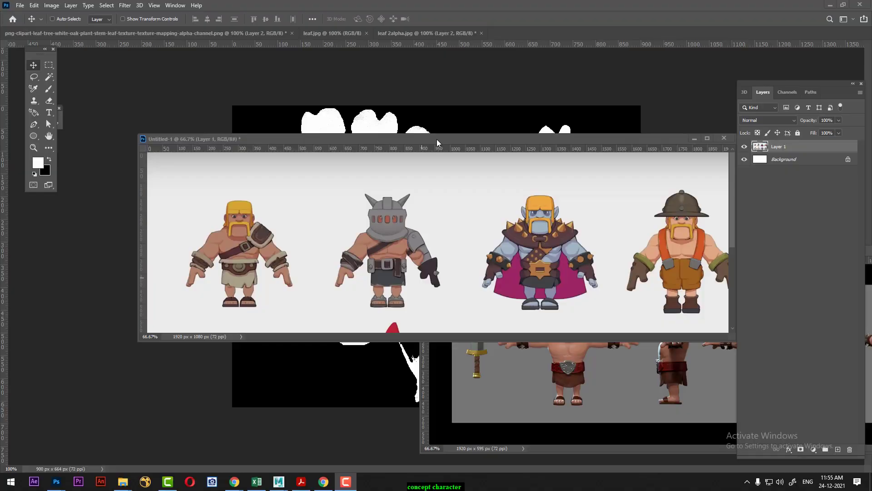
Maximize Untitled-1 and zoom to 200% on the barbarian and armored fighter.
double_click(437, 139)
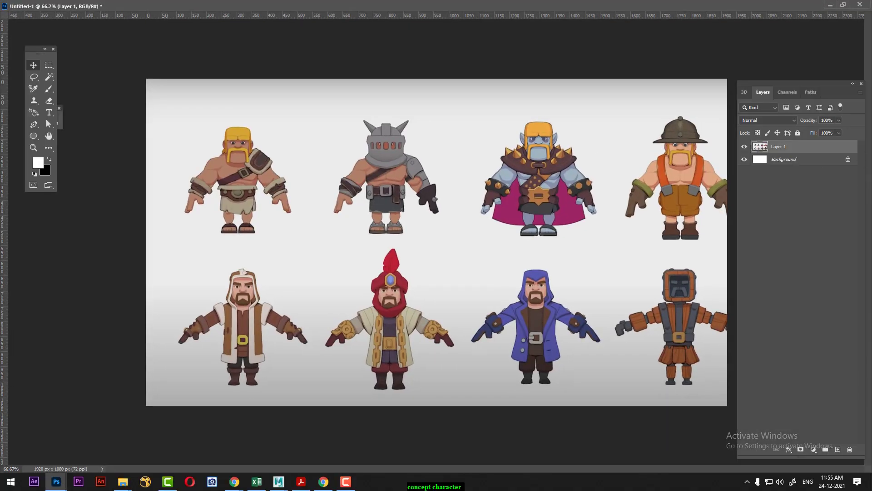
key("ctrl+0")
key("ctrl+1")
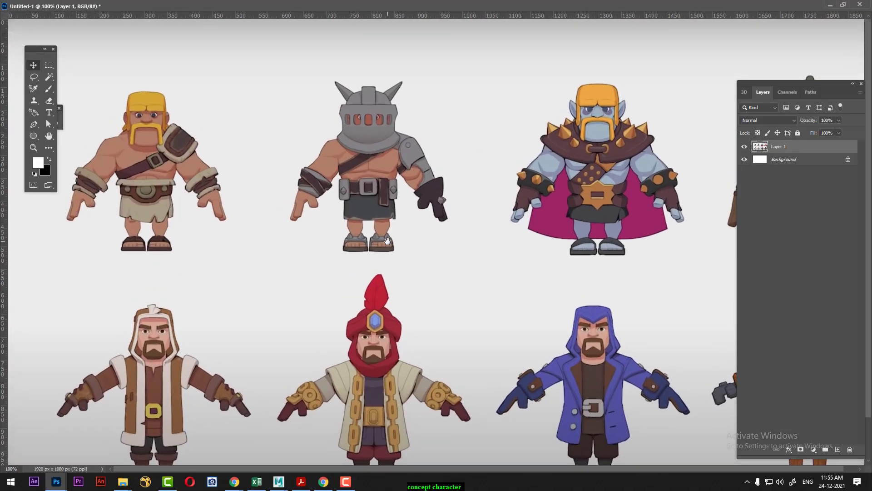
key("ctrl+plus")
left_click_drag(387, 241, 634, 297)
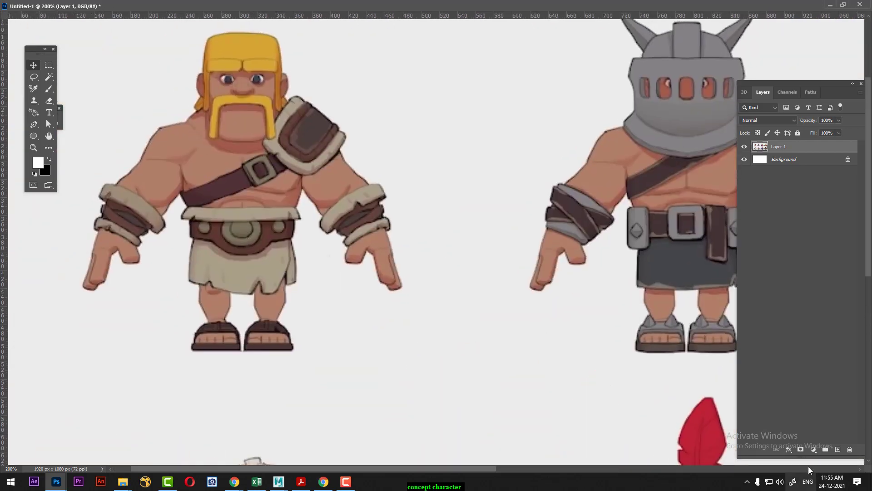
On a new layer, fill a rectangle over the armored character with white.
left_click(838, 449)
left_click_drag(482, 173, 424, 233)
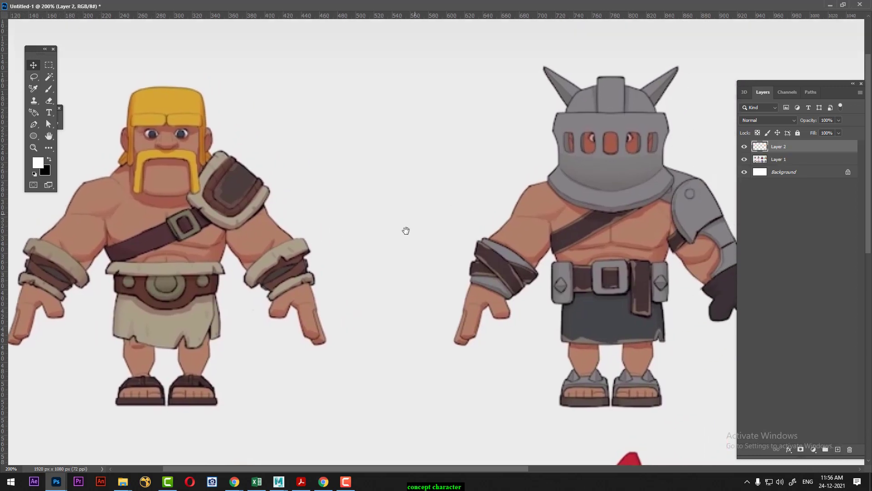
key("m")
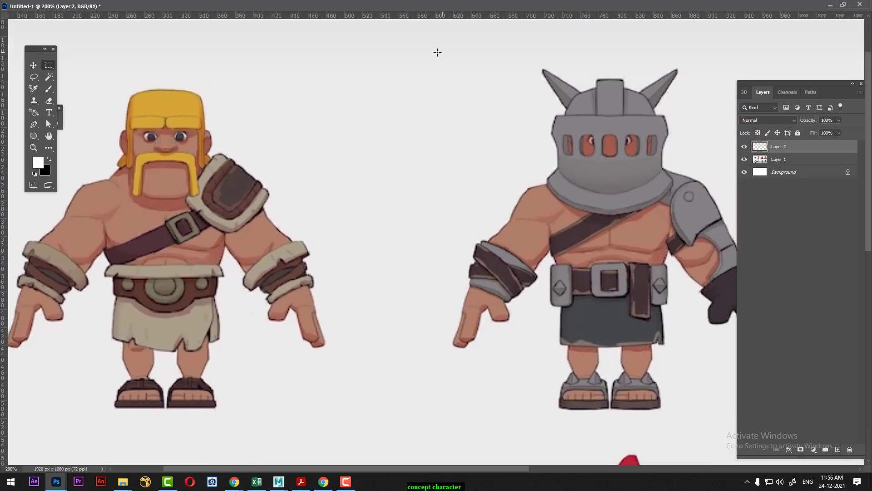
left_click_drag(420, 36, 765, 423)
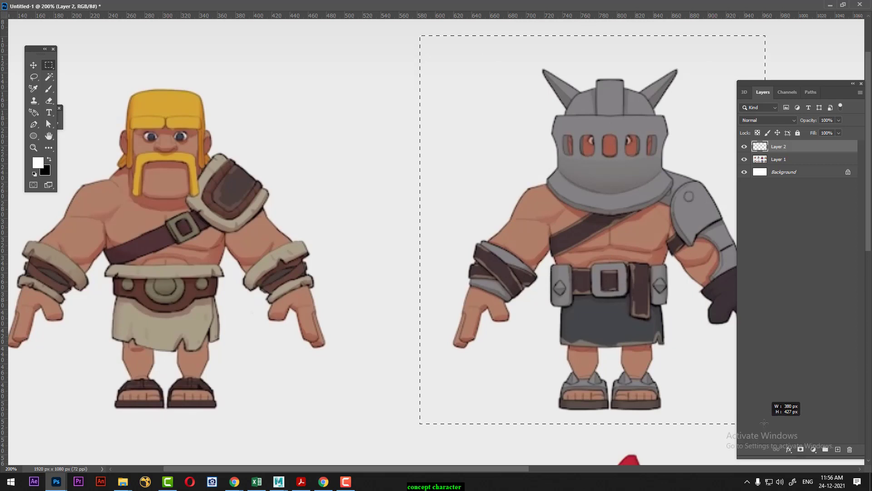
key("alt+BackSpace")
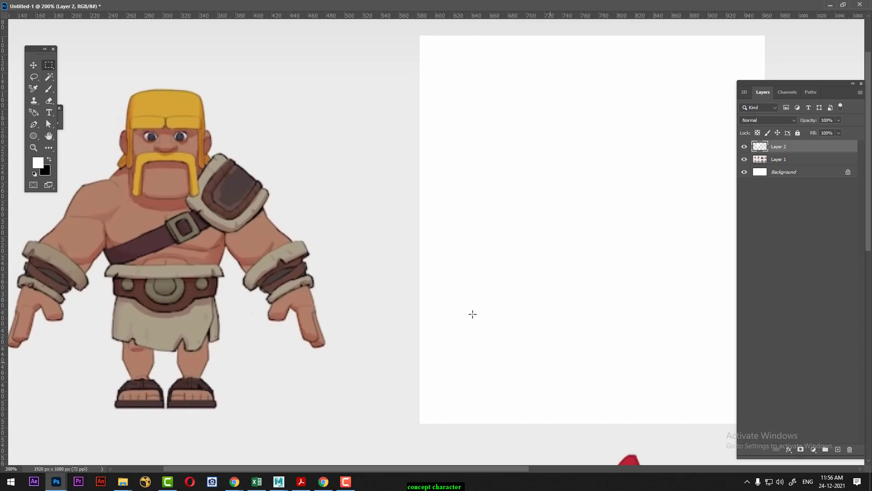
Place five horizontal guides at the barbarian's head top, chin, belt, hem and feet.
left_click_drag(245, 15, 242, 88)
left_click_drag(266, 16, 257, 196)
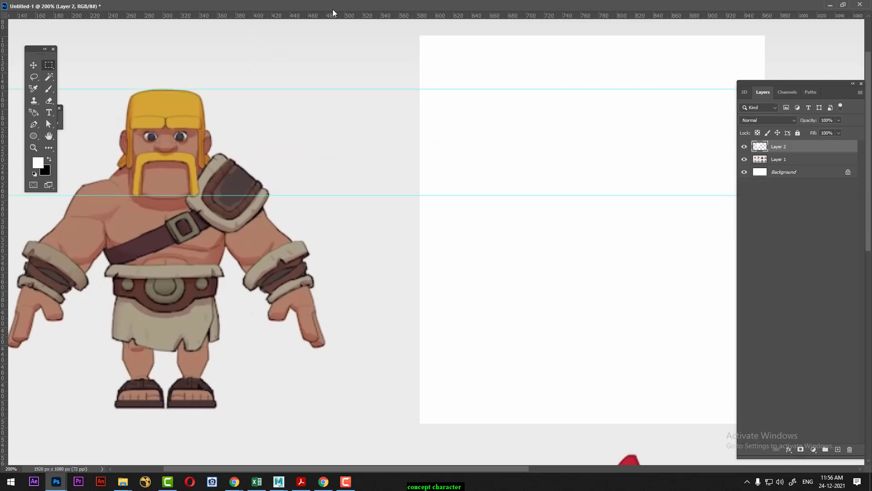
left_click_drag(333, 16, 331, 268)
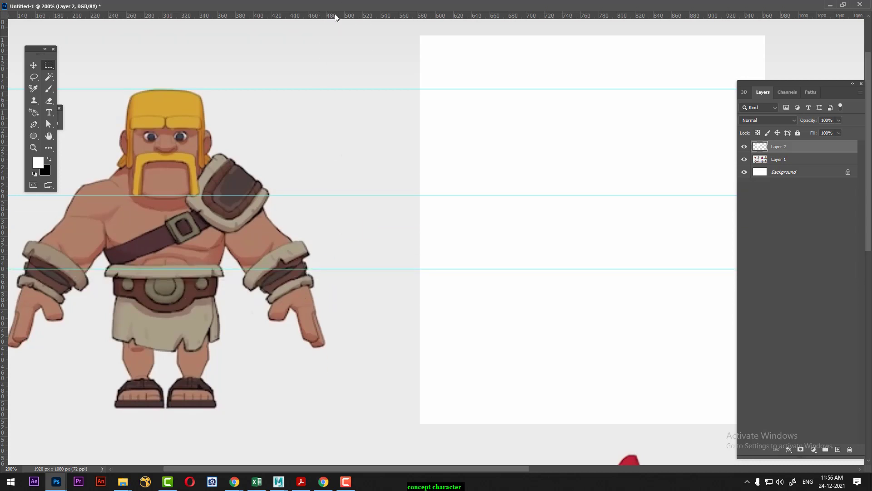
left_click_drag(335, 17, 335, 349)
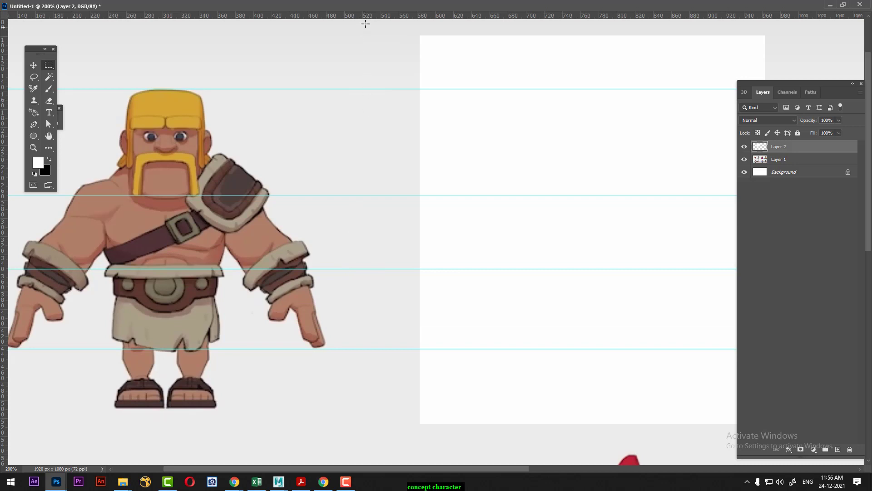
left_click_drag(367, 16, 327, 407)
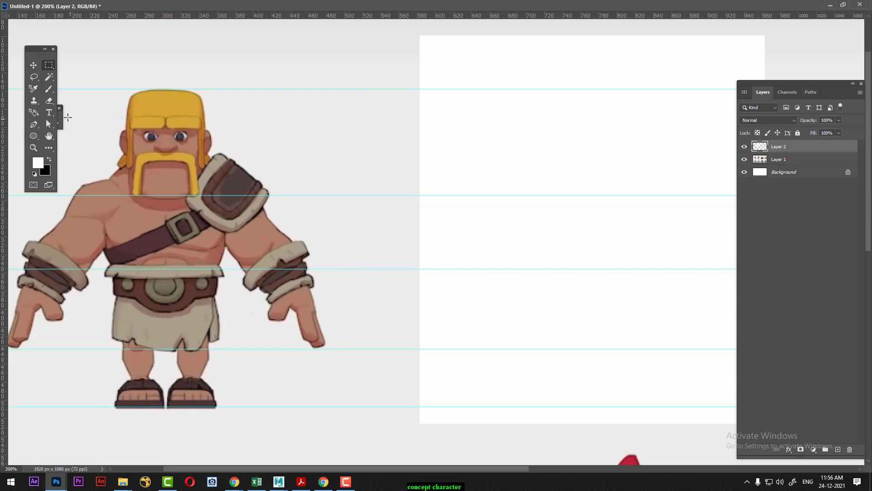
left_click(35, 79)
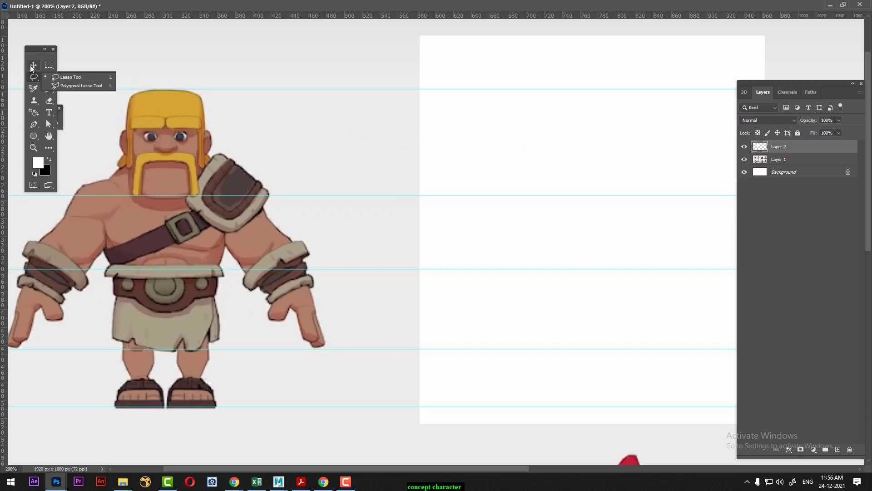
left_click(32, 68)
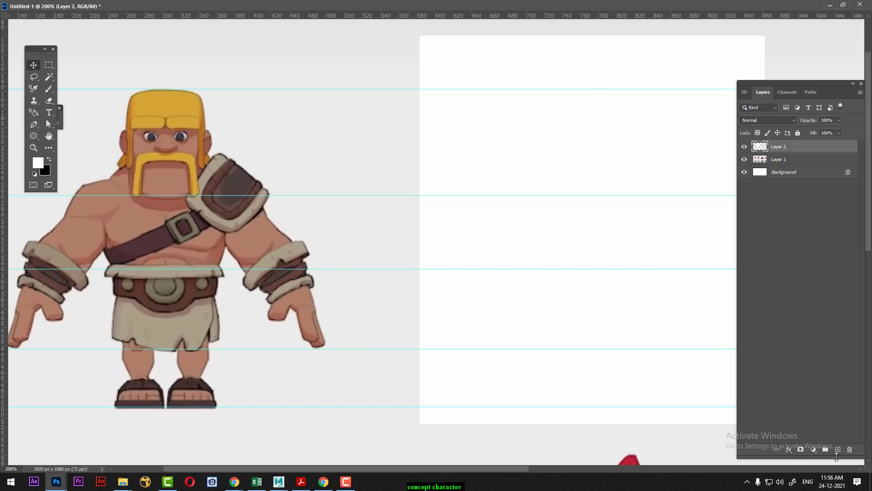
Add sketch layers and set a small brush with foreground colour 3560ff.
left_click(838, 449)
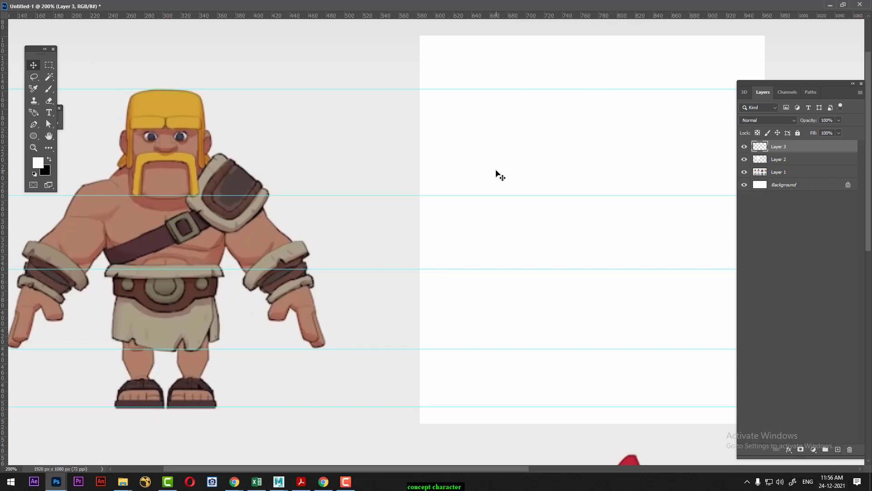
key("b")
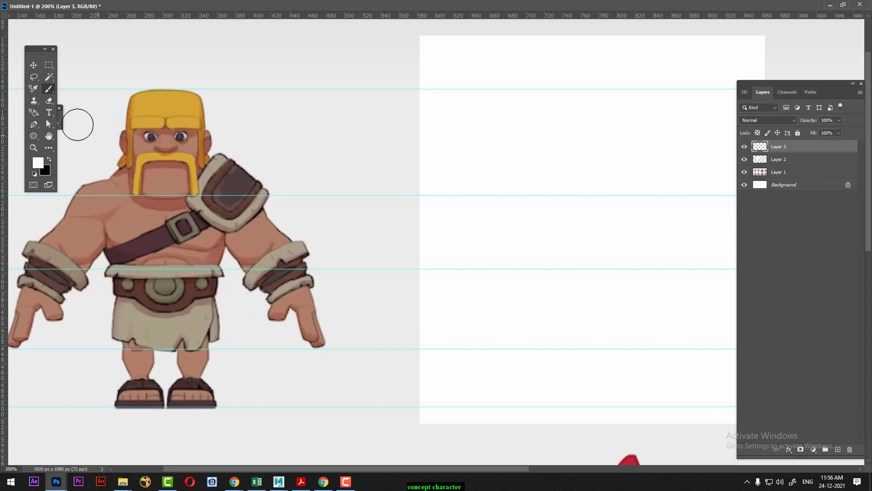
left_click(39, 162)
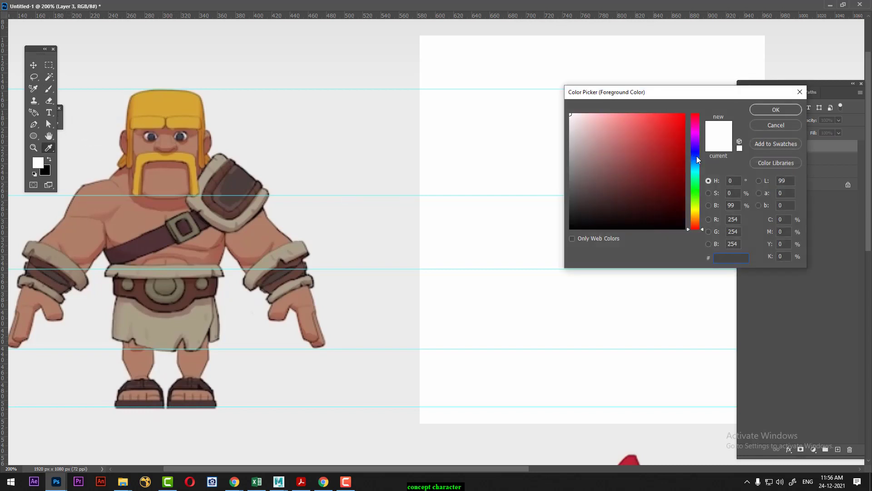
left_click(696, 156)
left_click_drag(672, 145, 661, 113)
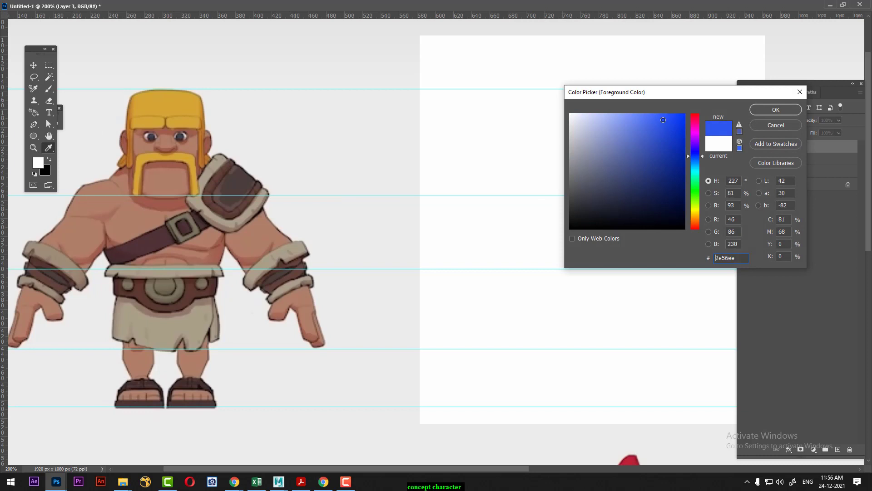
left_click(769, 110)
key("bracketleft")
key("bracketleft")
key("bracketleft")
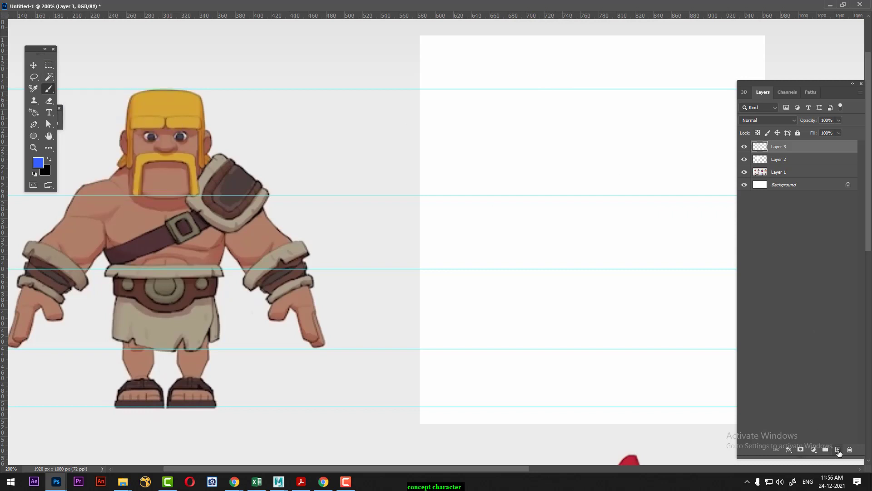
left_click(838, 450)
Fill the head-height band between guides with blue and move it onto the white area.
left_click(49, 65)
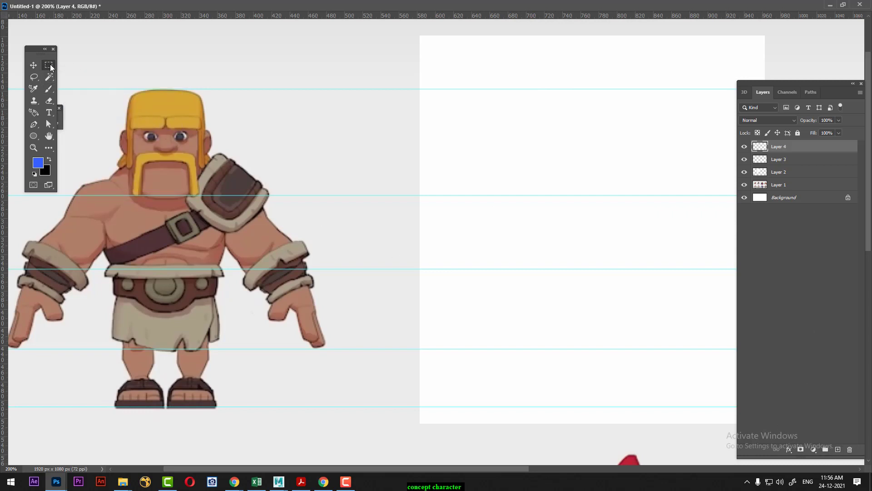
left_click_drag(130, 89, 203, 195)
key("alt+BackSpace")
key("ctrl+d")
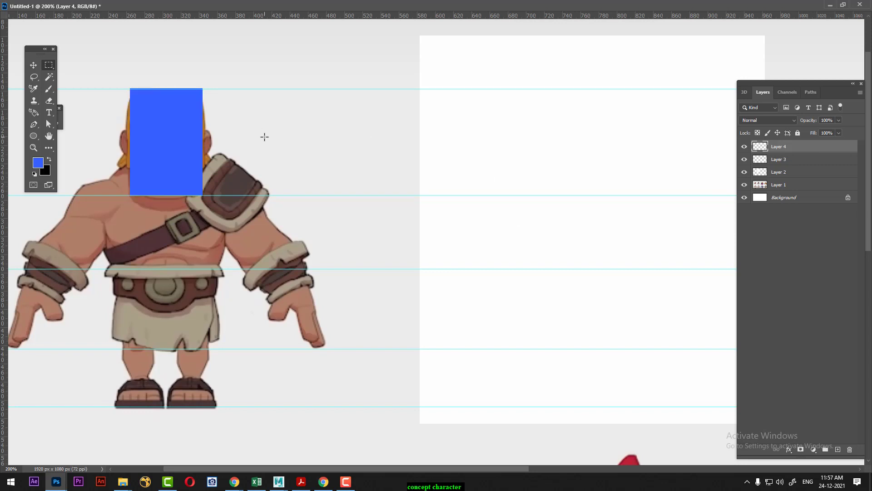
key("v")
left_click_drag(186, 138, 612, 138)
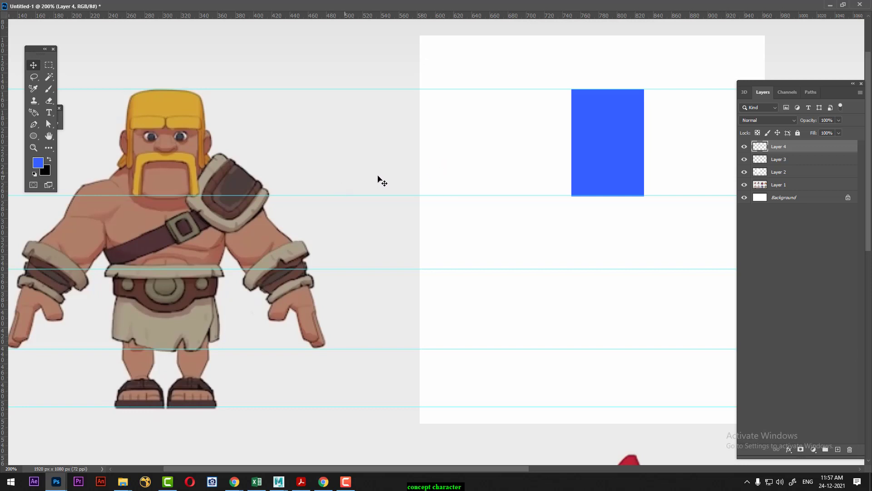
Start the blue face-profile stroke and add guides at eye level and just below.
key("b")
left_click_drag(579, 94, 568, 96)
left_click_drag(561, 111, 564, 132)
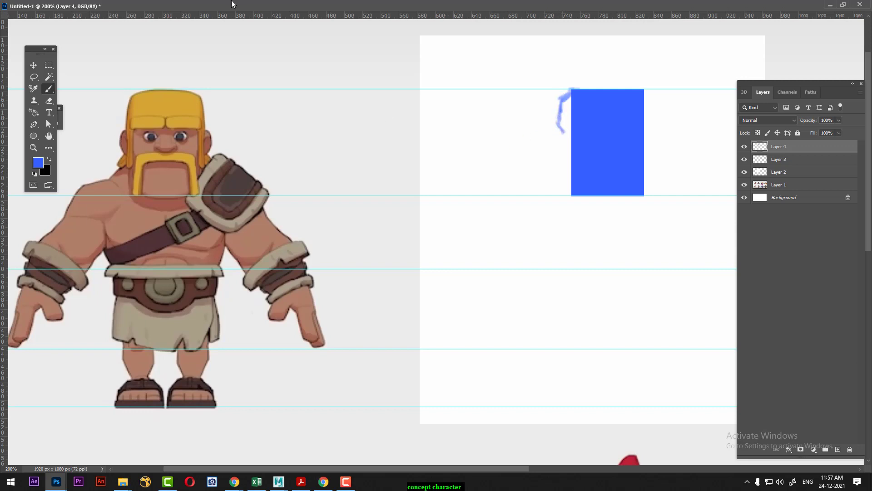
left_click_drag(286, 16, 290, 131)
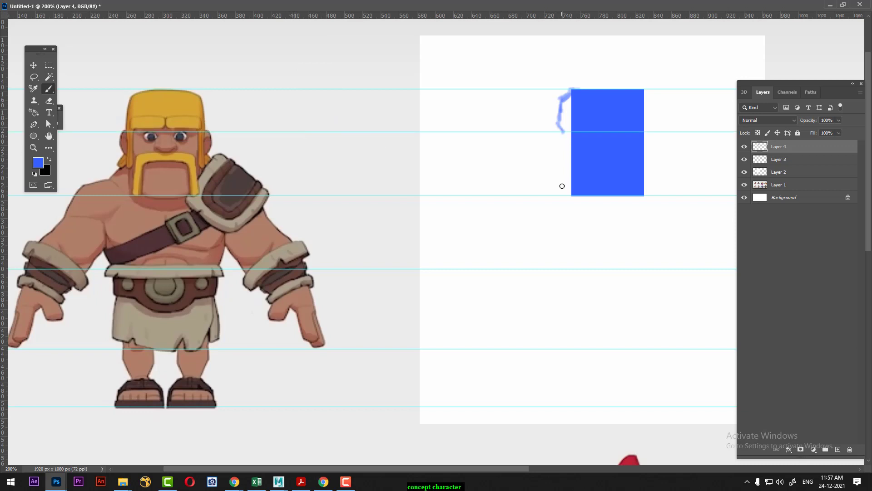
left_click_drag(461, 18, 489, 141)
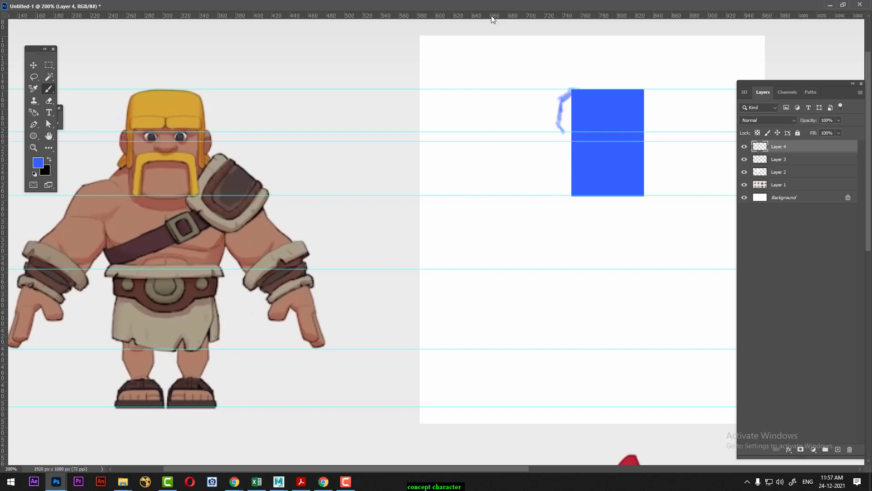
left_click_drag(493, 16, 499, 150)
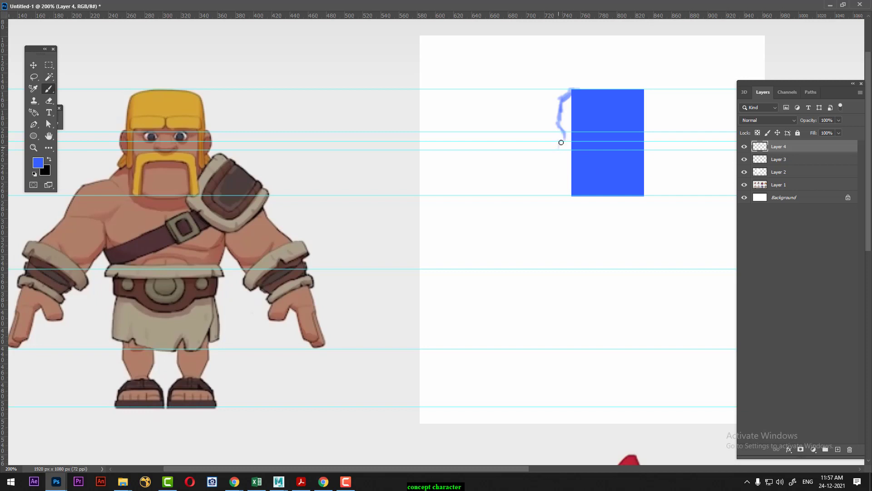
left_click_drag(561, 142, 555, 148)
Reposition guides to brow and moustache levels, extend the profile, and add chin-level guides.
left_click(33, 65)
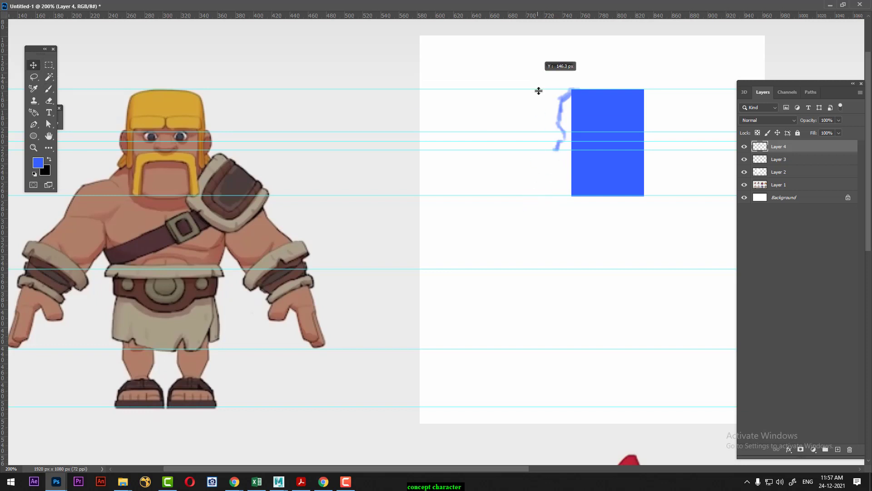
left_click_drag(540, 149, 540, 78)
left_click_drag(547, 141, 548, 117)
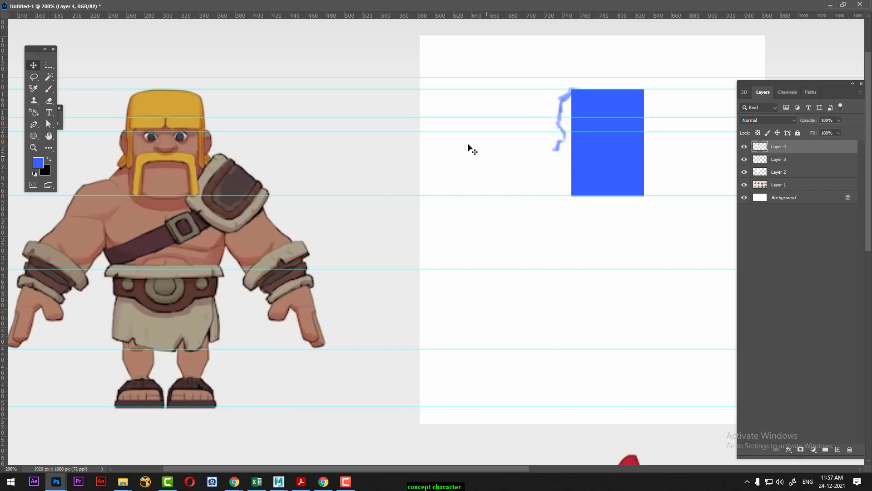
left_click_drag(441, 21, 449, 162)
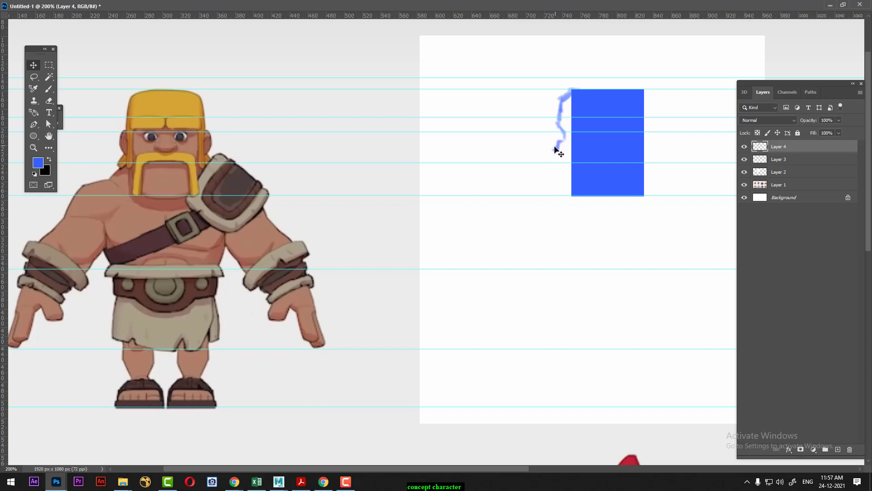
key("b")
left_click_drag(555, 161, 554, 169)
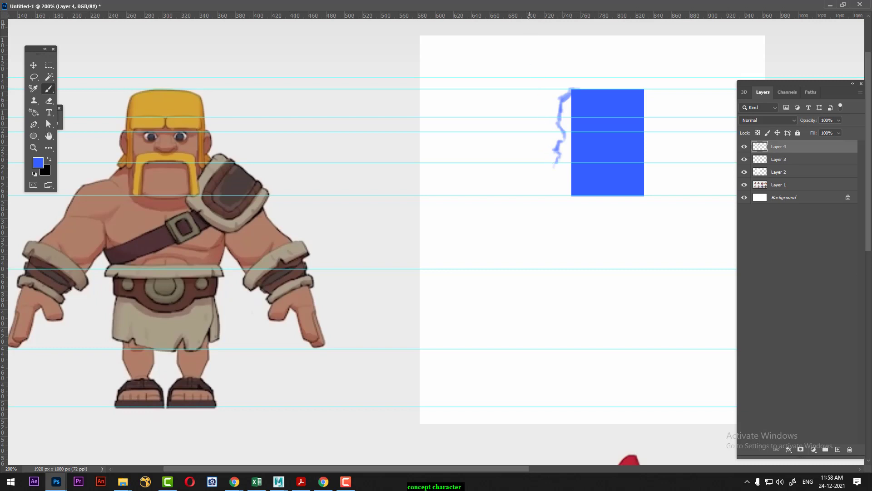
left_click_drag(527, 46, 531, 153)
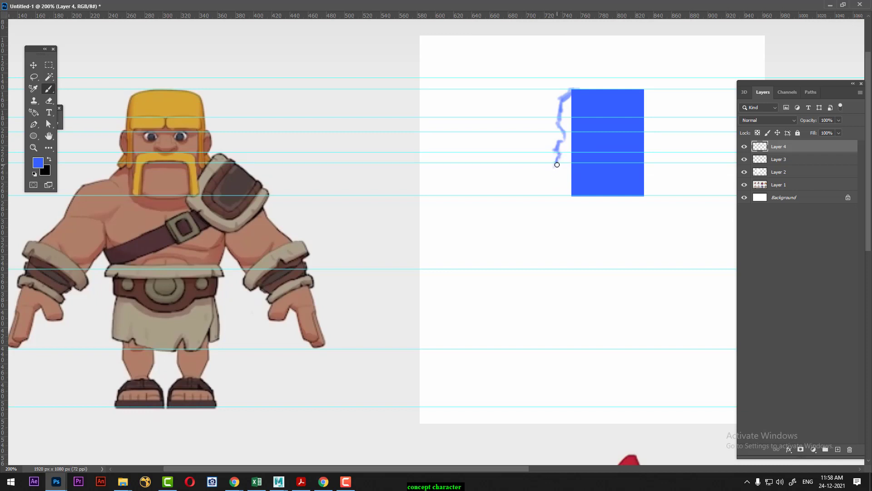
left_click_drag(502, 15, 514, 168)
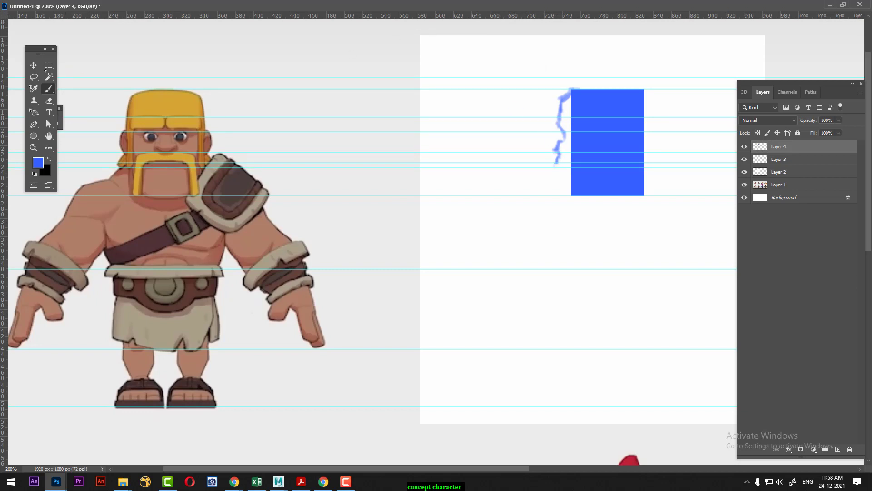
key("v")
left_click_drag(427, 168, 441, 244)
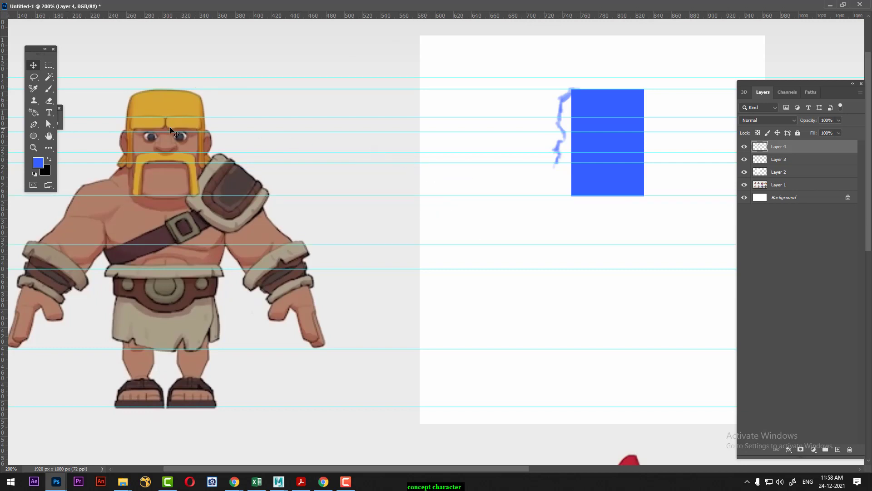
Extend the face profile line downward and add a horizontal guide at 223.8 px.
key("b")
left_click_drag(562, 165, 556, 191)
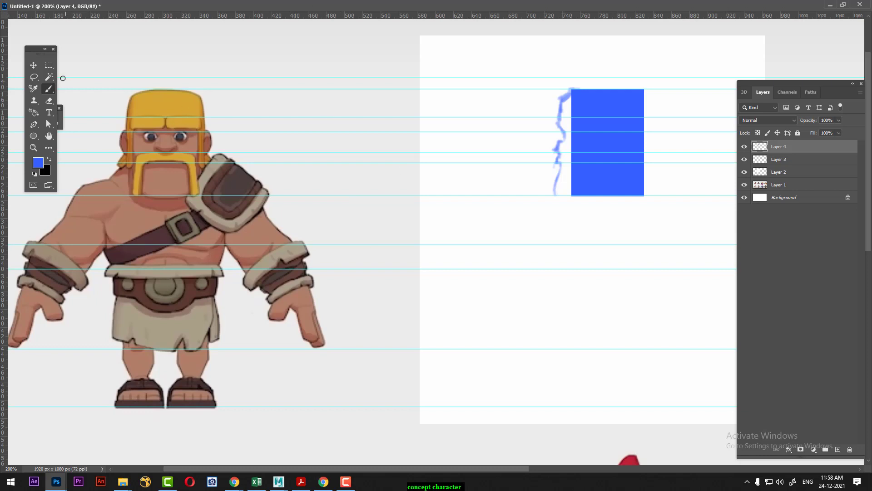
left_click(33, 65)
left_click_drag(219, 15, 229, 142)
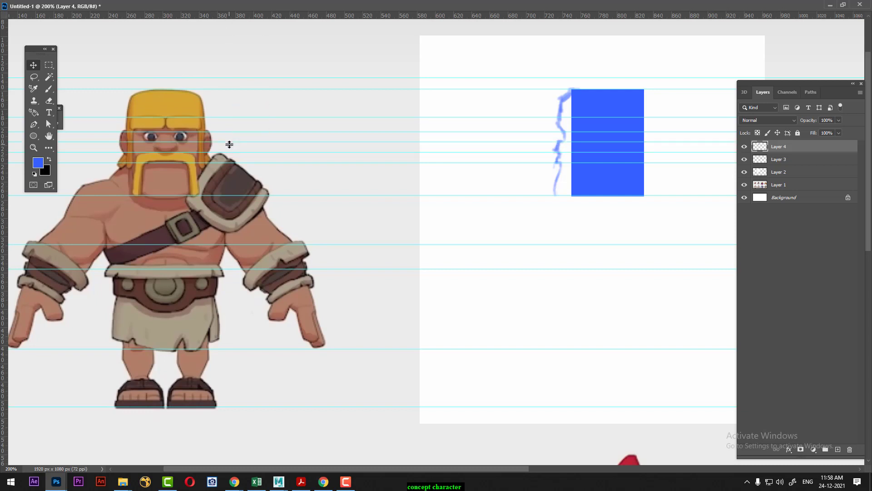
Paint the back-of-head line and the jaw line along the block's bottom edge.
key("b")
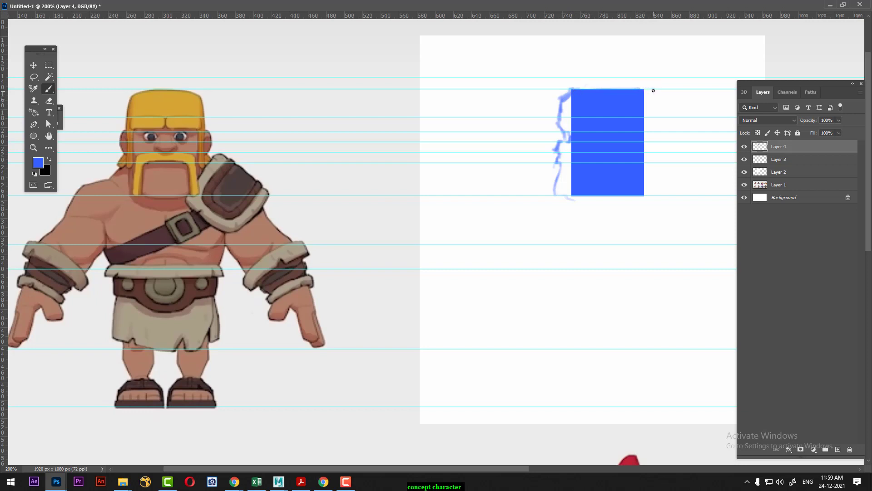
mouse_move(653, 99)
left_mouse_down()
mouse_move(657, 155)
mouse_move(644, 166)
left_mouse_up()
left_click_drag(648, 163, 624, 204)
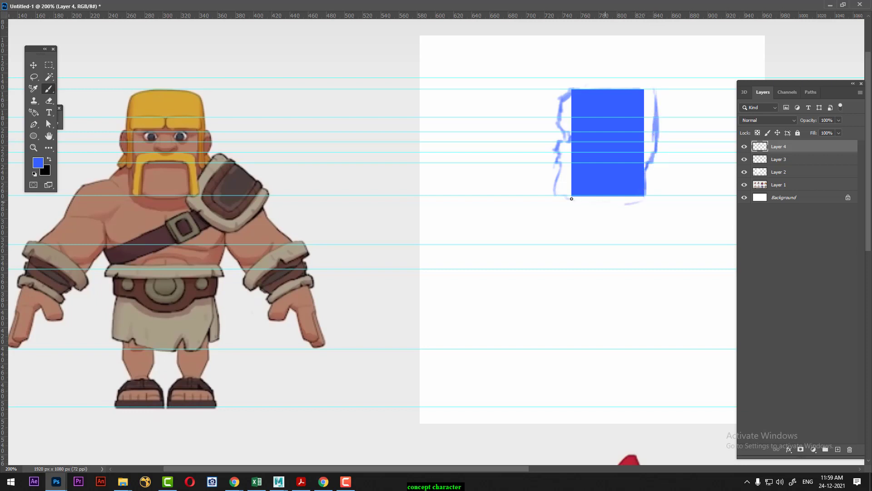
left_click_drag(572, 198, 647, 200)
Sketch the round chest, belly oval and leg, adding a guide below the belly.
left_click_drag(584, 258, 630, 269)
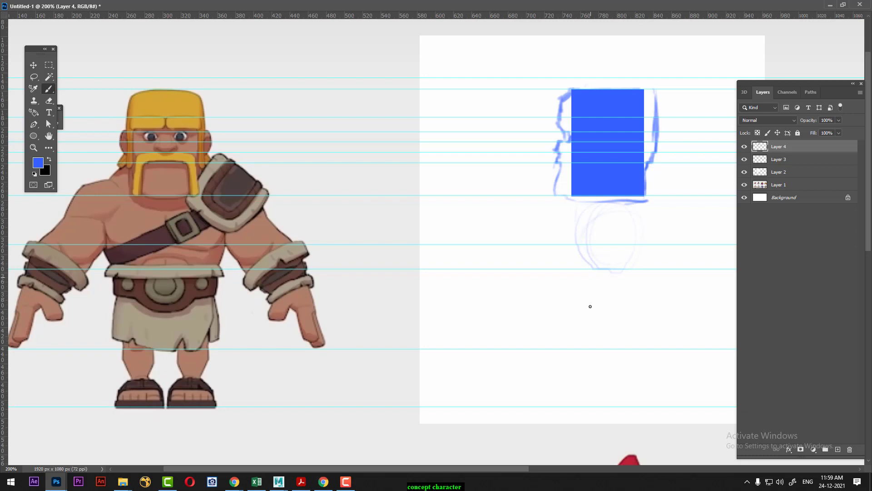
mouse_move(592, 277)
left_mouse_down()
mouse_move(620, 263)
mouse_move(629, 286)
left_mouse_up()
left_click_drag(180, 15, 254, 299)
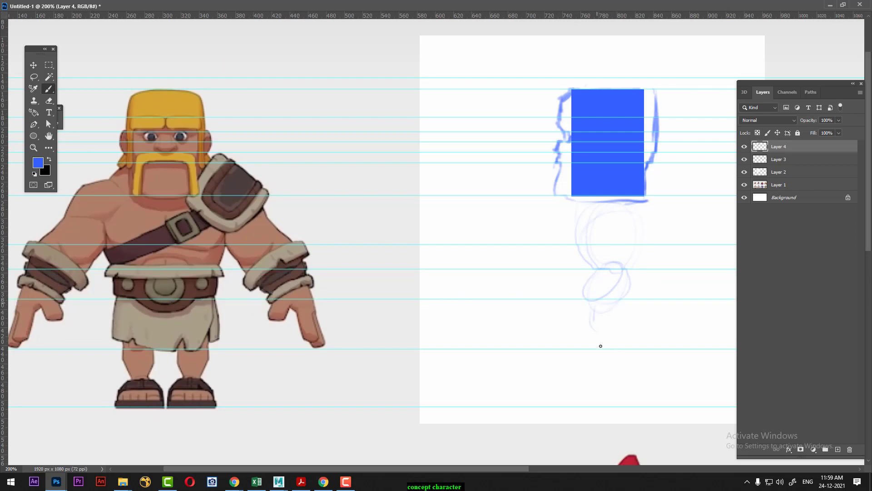
mouse_move(601, 346)
left_mouse_down()
mouse_move(593, 321)
mouse_move(608, 347)
left_mouse_up()
left_click_drag(621, 318, 612, 345)
Add an ankle guide, then sketch the lower leg, foot, shoe top and front chest line.
mouse_move(555, 16)
left_mouse_down()
mouse_move(586, 381)
mouse_move(609, 381)
mouse_move(615, 349)
mouse_move(608, 381)
left_mouse_up()
left_click_drag(618, 349, 617, 377)
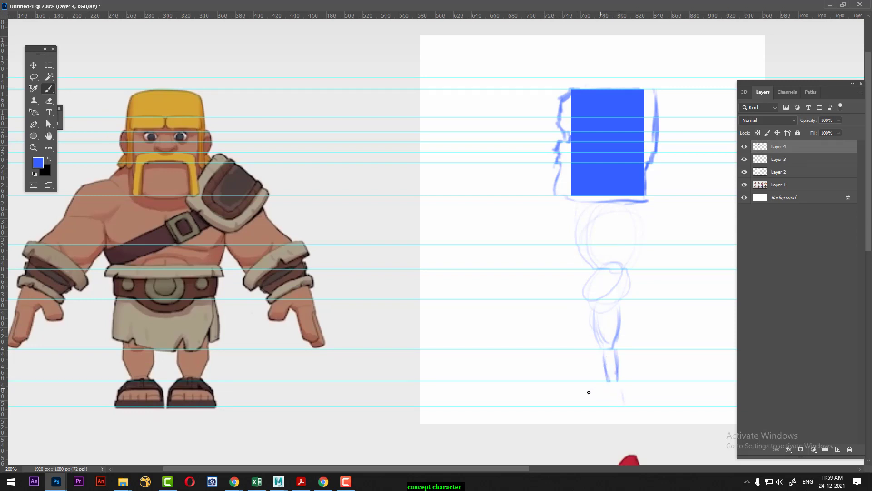
mouse_move(570, 389)
left_mouse_down()
mouse_move(602, 384)
mouse_move(559, 406)
mouse_move(575, 408)
mouse_move(619, 381)
mouse_move(632, 406)
left_mouse_up()
left_click_drag(598, 382, 570, 388)
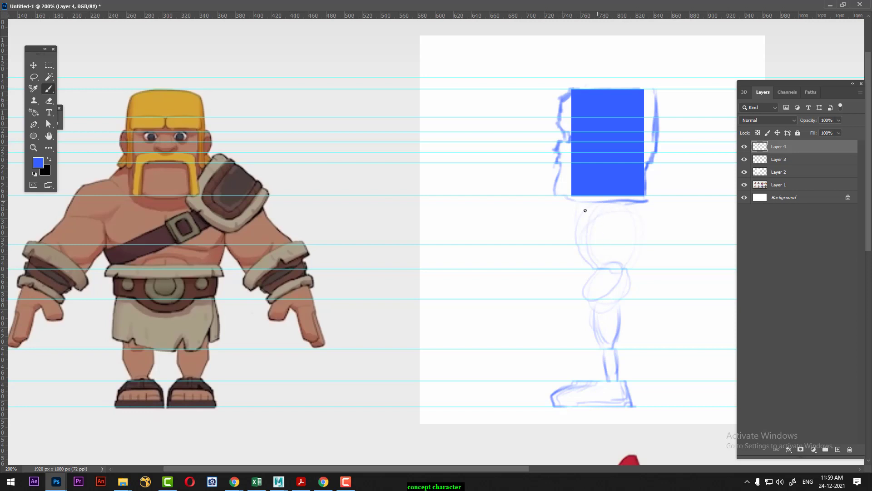
left_click_drag(592, 198, 572, 230)
Nudge the waist guide lower, extend the chest line, and hide the guides.
left_click(33, 65)
left_click_drag(259, 244, 259, 249)
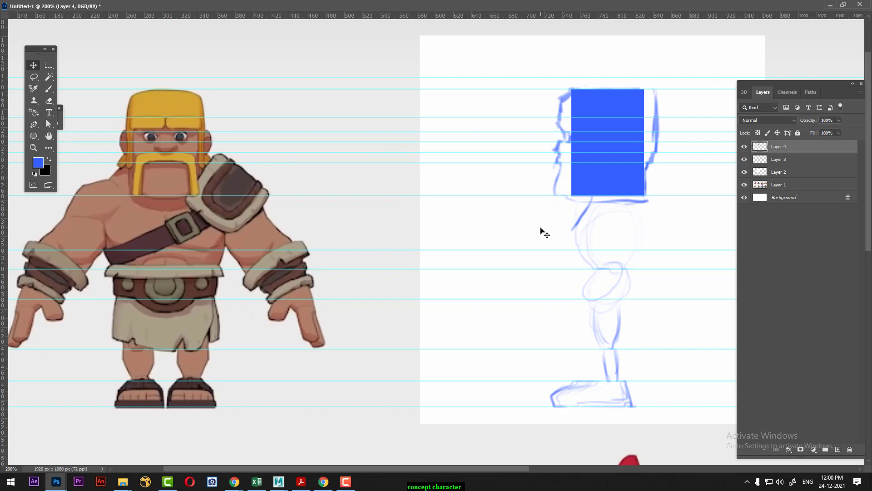
key("b")
left_click_drag(571, 243, 571, 250)
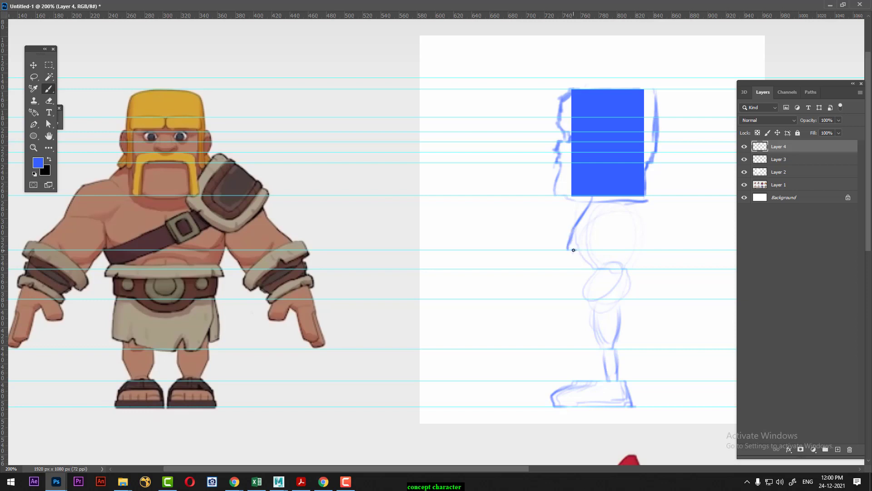
key("ctrl+apostrophe")
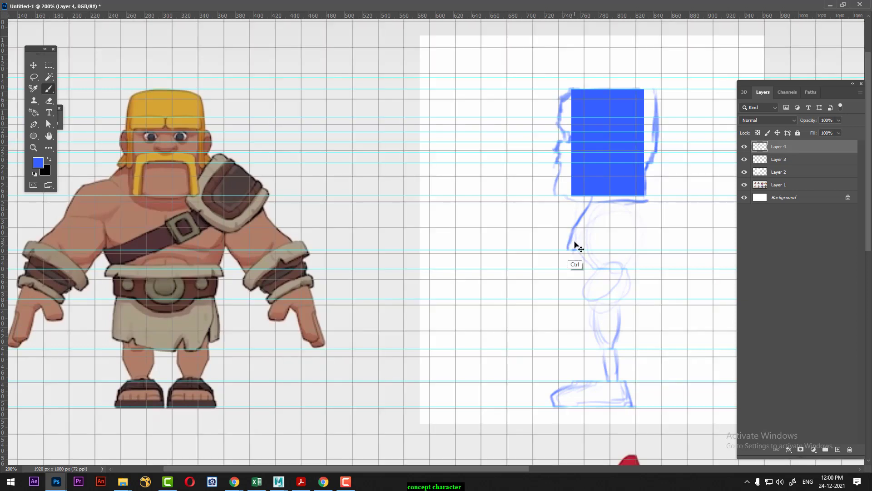
key("ctrl+apostrophe")
key("ctrl+semicolon")
key("ctrl+semicolon")
key("ctrl+semicolon")
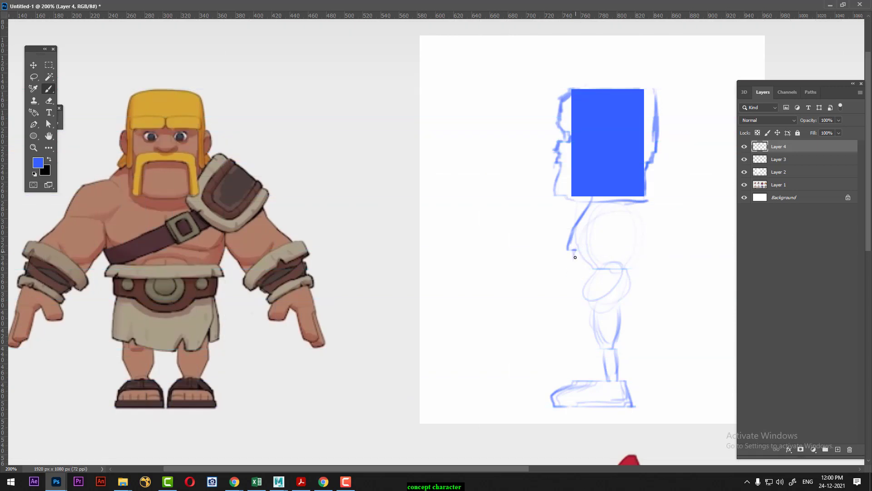
Draw the chest front, back line down to the hip, and front thigh contour.
left_click_drag(573, 249, 572, 269)
mouse_move(634, 201)
left_mouse_down()
mouse_move(648, 237)
mouse_move(631, 282)
left_mouse_up()
left_click_drag(643, 242, 626, 308)
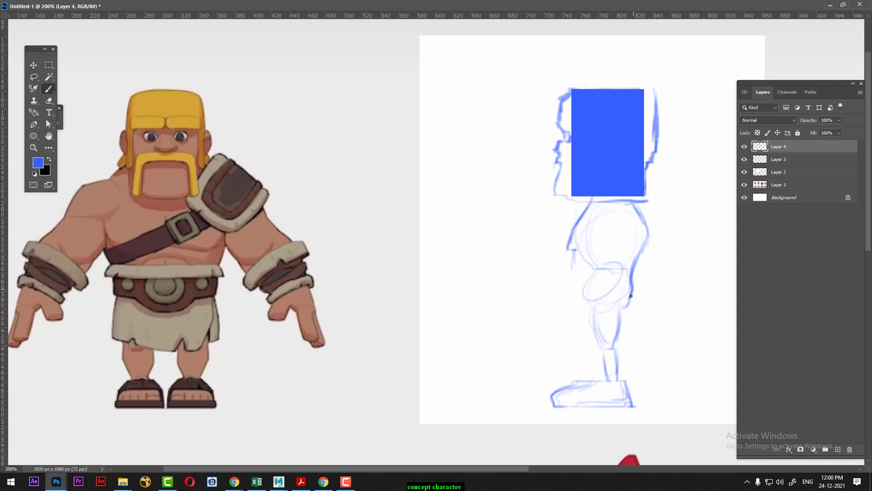
left_click_drag(573, 259, 580, 291)
mouse_move(575, 261)
left_mouse_down()
mouse_move(586, 308)
mouse_move(616, 333)
left_mouse_up()
Darken the knee and firm up the head's base, back edge, top-back corner and chin.
mouse_move(629, 282)
left_mouse_down()
mouse_move(635, 299)
mouse_move(623, 310)
left_mouse_up()
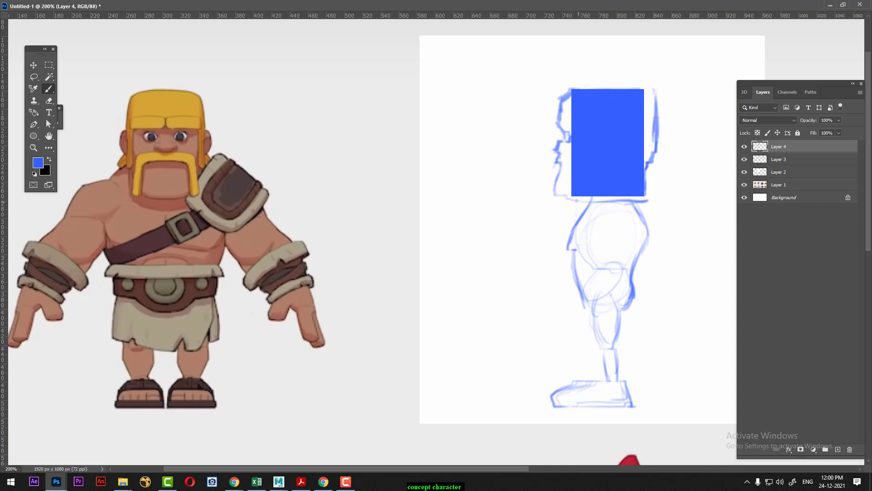
left_click_drag(561, 193, 592, 201)
left_click_drag(656, 153, 647, 200)
mouse_move(659, 123)
left_mouse_down()
mouse_move(657, 96)
mouse_move(596, 83)
mouse_move(643, 91)
mouse_move(576, 91)
left_mouse_up()
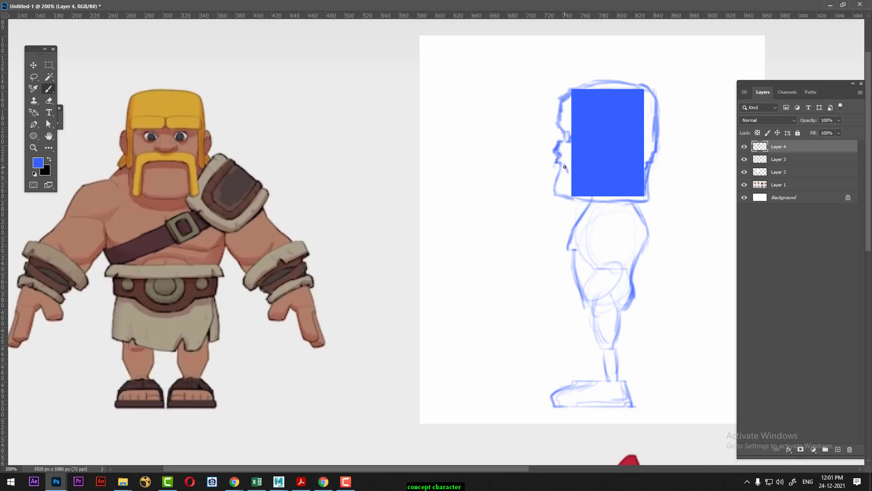
left_click_drag(565, 166, 563, 189)
Magic Wand-select the blue sketch lines, check them by toggling Layer 4, then deselect.
left_click(49, 77)
left_click(601, 130)
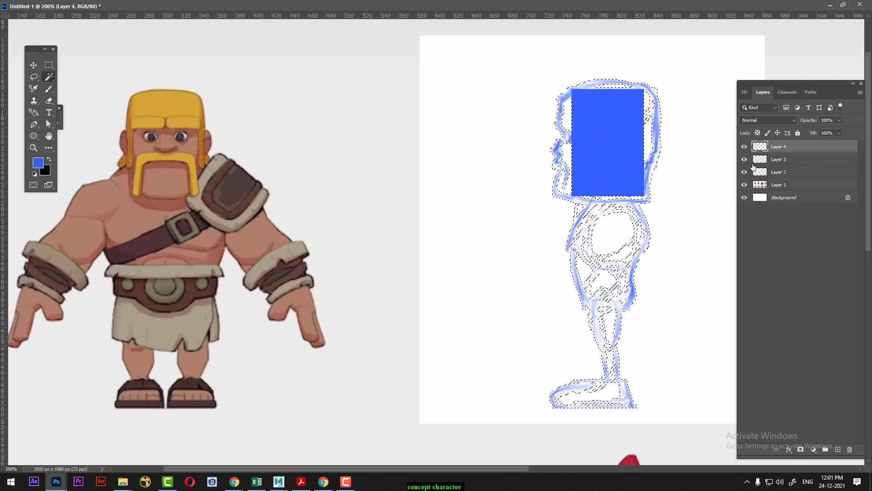
left_click(744, 146)
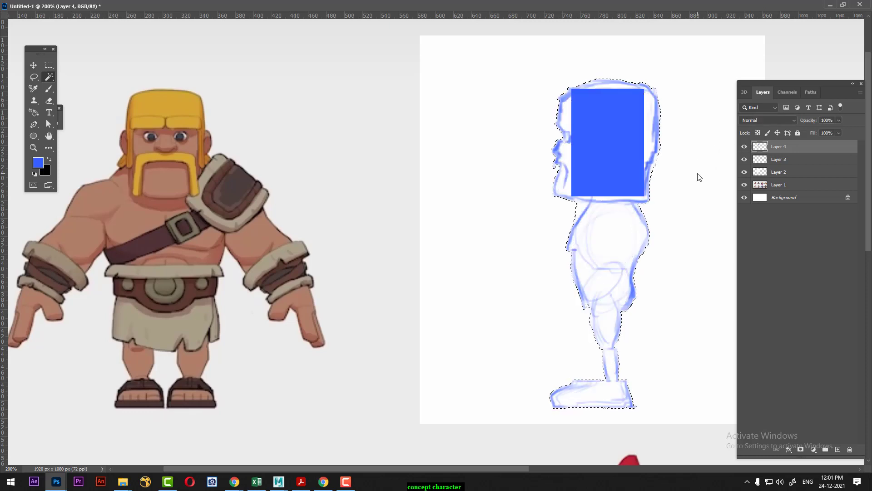
key("ctrl+comma")
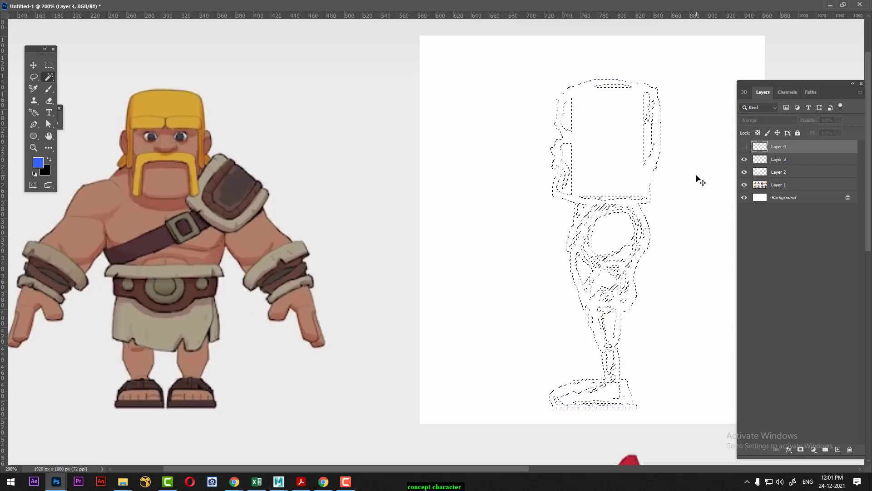
key("ctrl+comma")
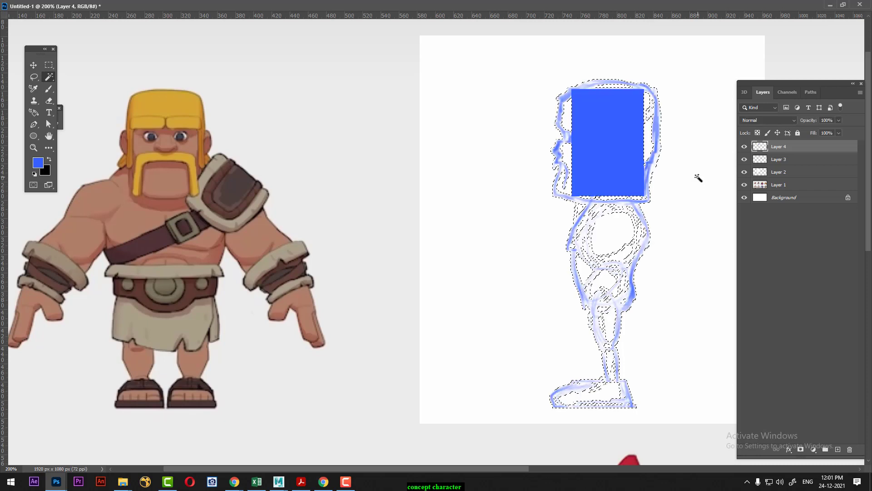
key("ctrl+d")
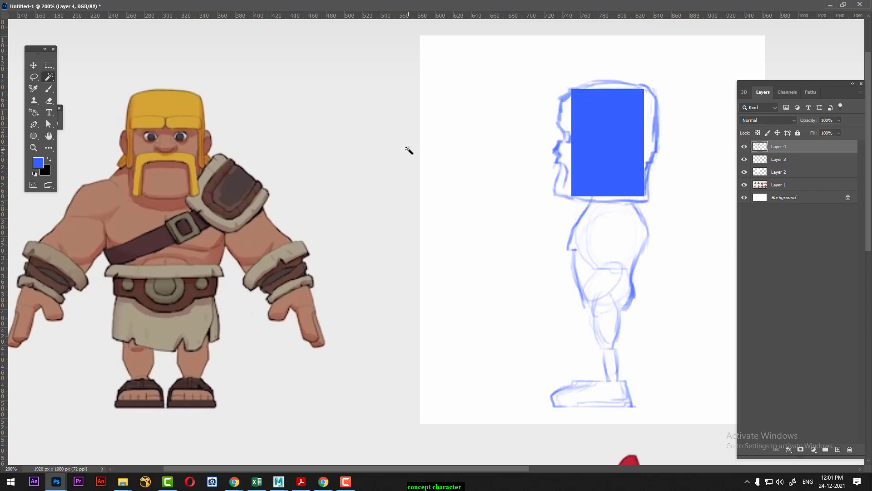
Erase the solid blue head block to a pale wash, then start a Windows app search.
key("e")
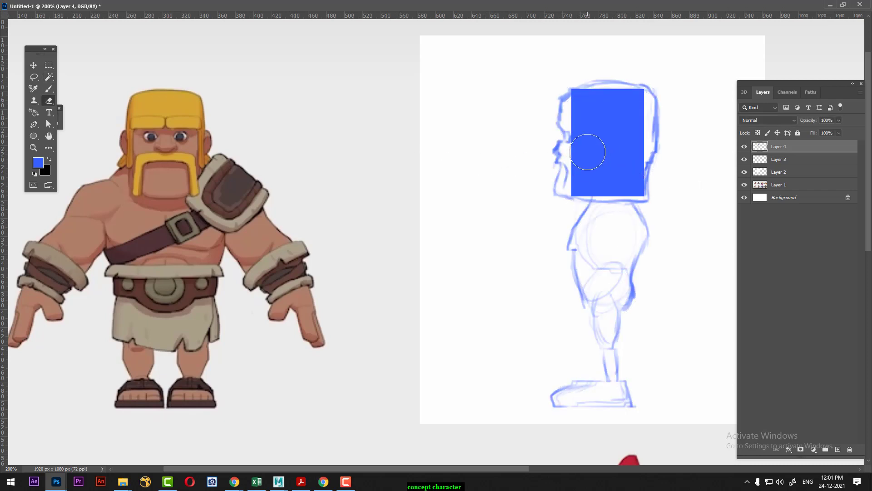
mouse_move(596, 132)
left_mouse_down()
mouse_move(611, 120)
mouse_move(599, 96)
mouse_move(573, 95)
mouse_move(629, 98)
mouse_move(574, 107)
mouse_move(575, 94)
mouse_move(579, 120)
mouse_move(623, 89)
left_mouse_up()
mouse_move(604, 129)
left_mouse_down()
mouse_move(580, 121)
mouse_move(576, 193)
mouse_move(639, 191)
mouse_move(636, 150)
mouse_move(586, 181)
mouse_move(606, 194)
mouse_move(640, 122)
mouse_move(629, 91)
mouse_move(572, 97)
mouse_move(617, 117)
mouse_move(625, 140)
mouse_move(594, 157)
left_mouse_up()
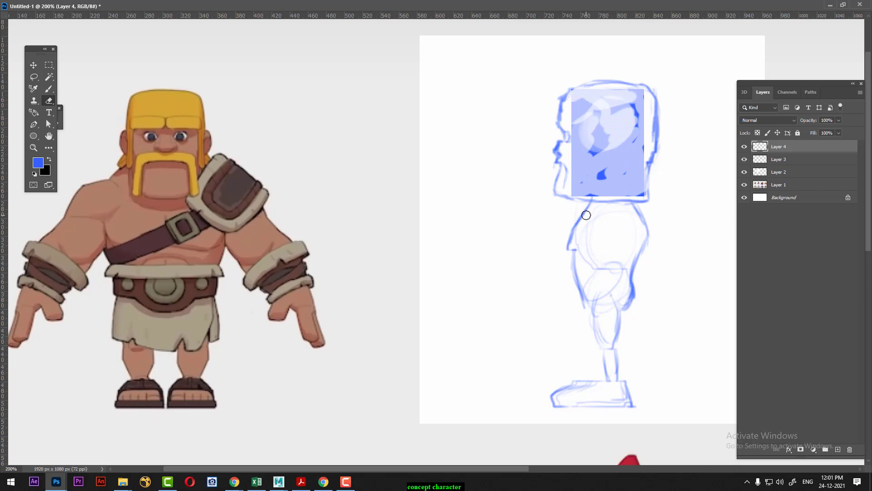
key("super")
type("c")
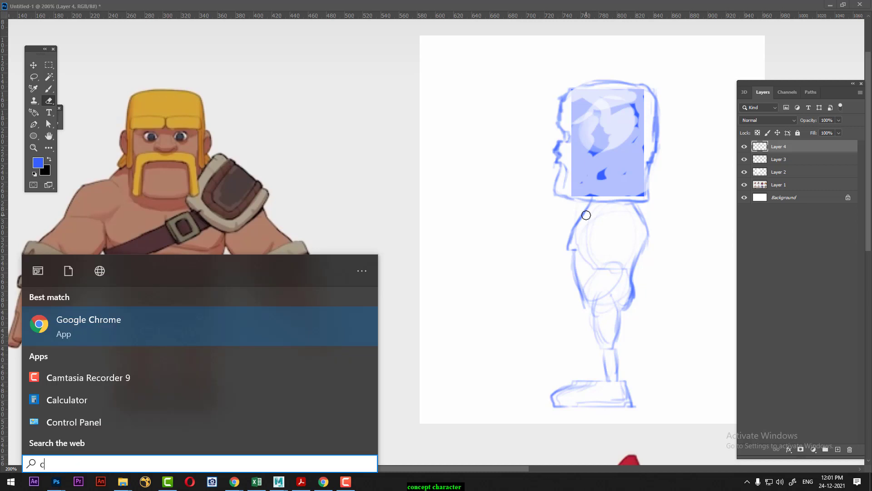
In Chrome, Google 'cartoon character turnaround' and show the image results.
left_click(205, 324)
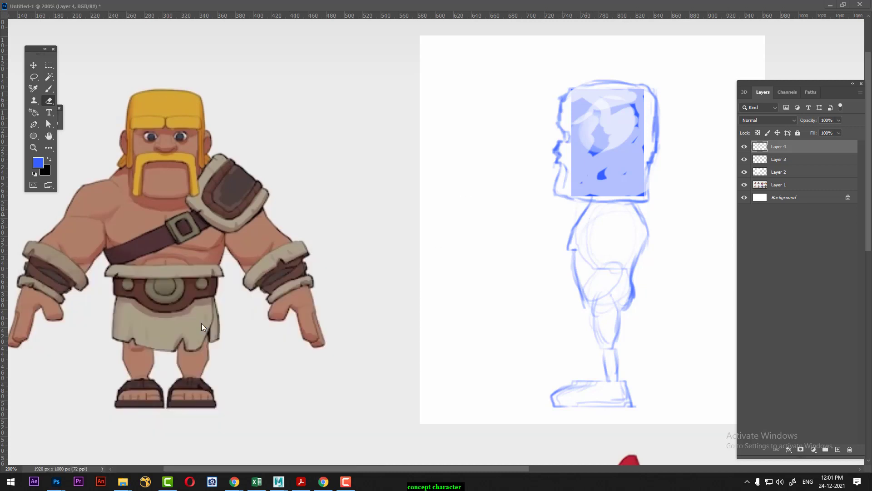
left_click(414, 258)
type("c")
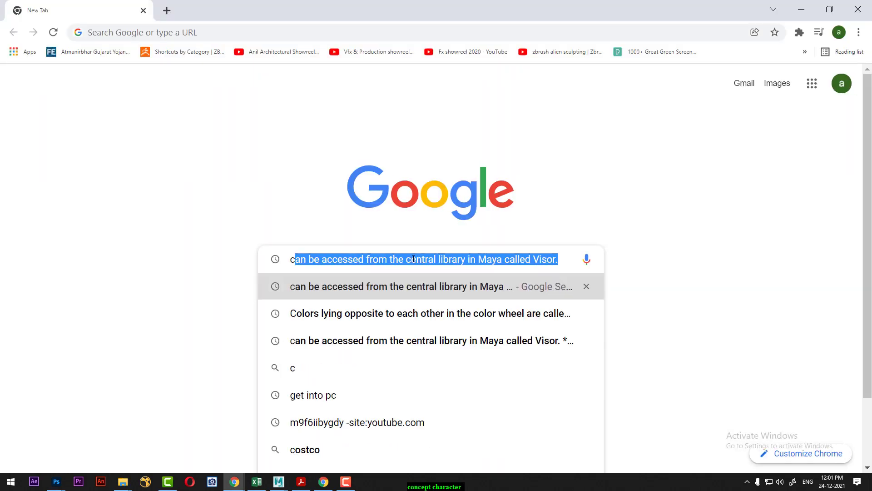
type("artoon ")
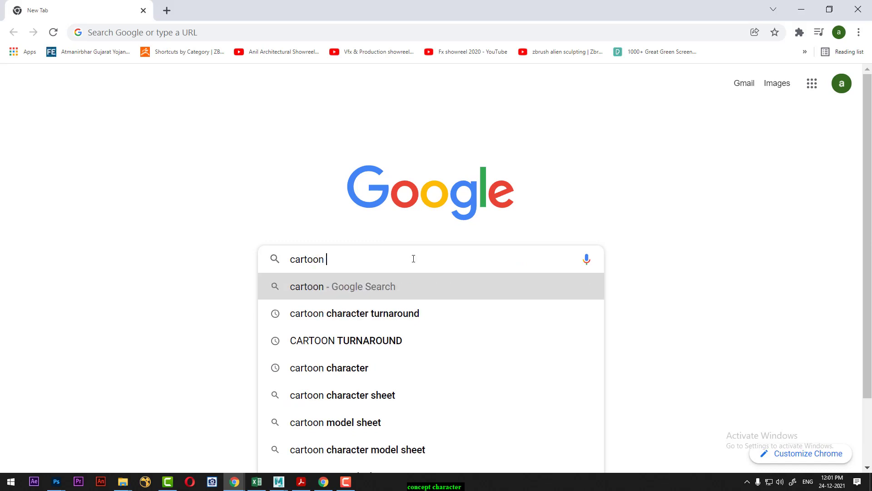
type("charcte")
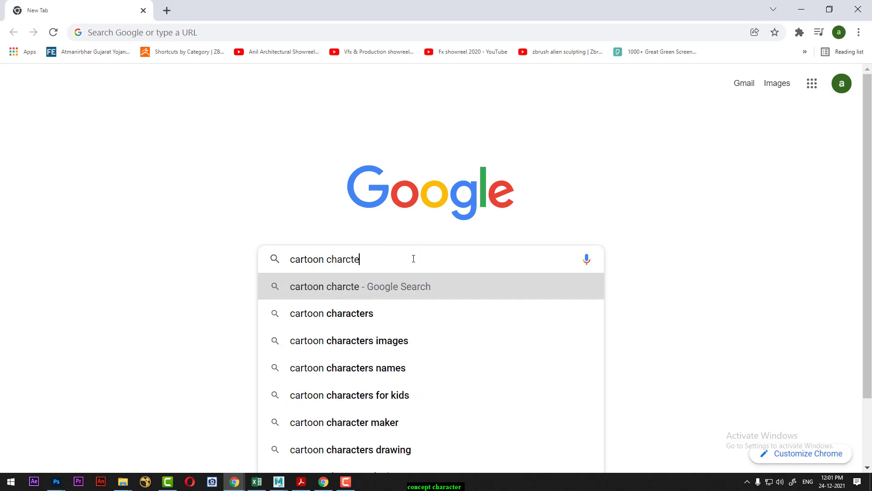
type("r turnaround")
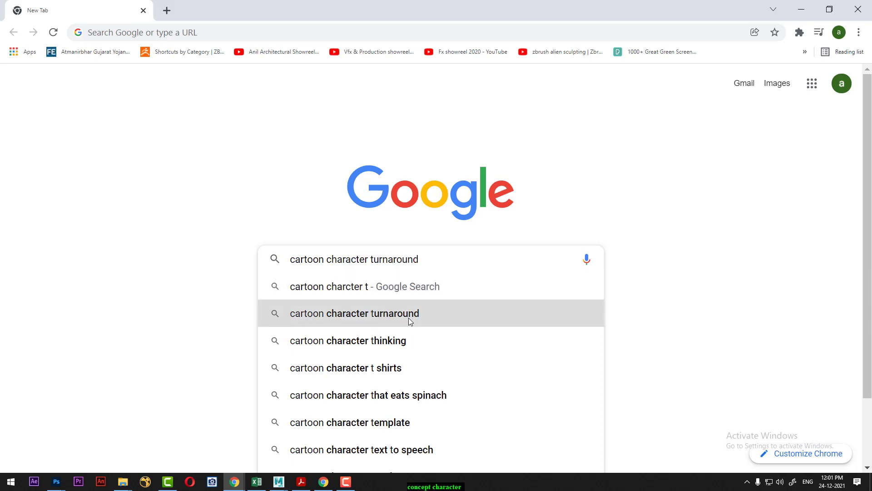
left_click(408, 318)
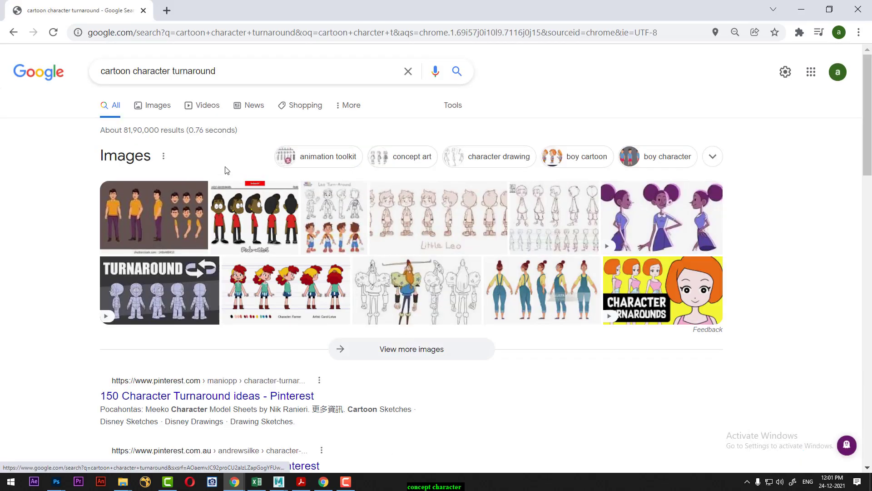
left_click(158, 106)
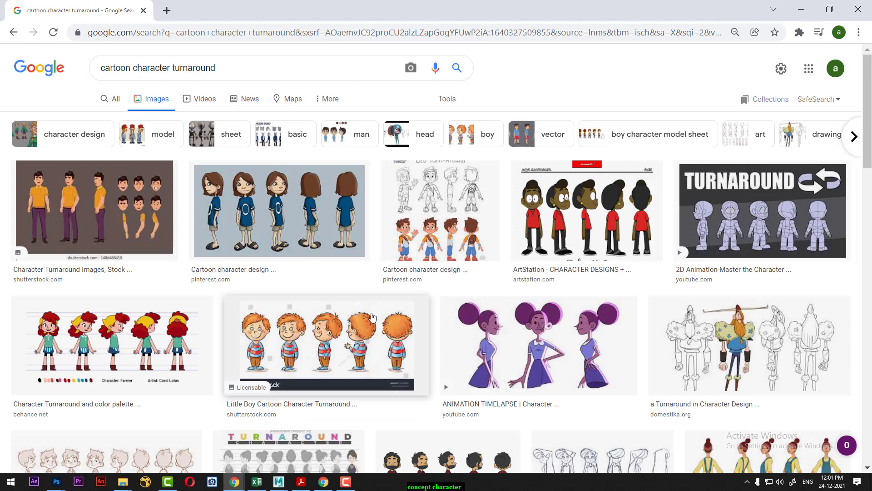
Preview the little boy and cute boy cartoon character turnaround images.
mouse_move(321, 344)
left_click(329, 351)
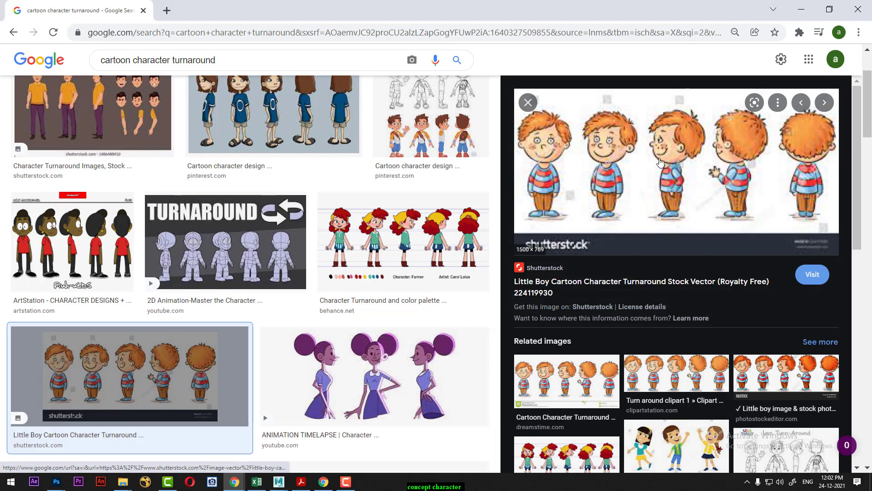
scroll(373, 361, "down", 1)
scroll(373, 360, "down", 3)
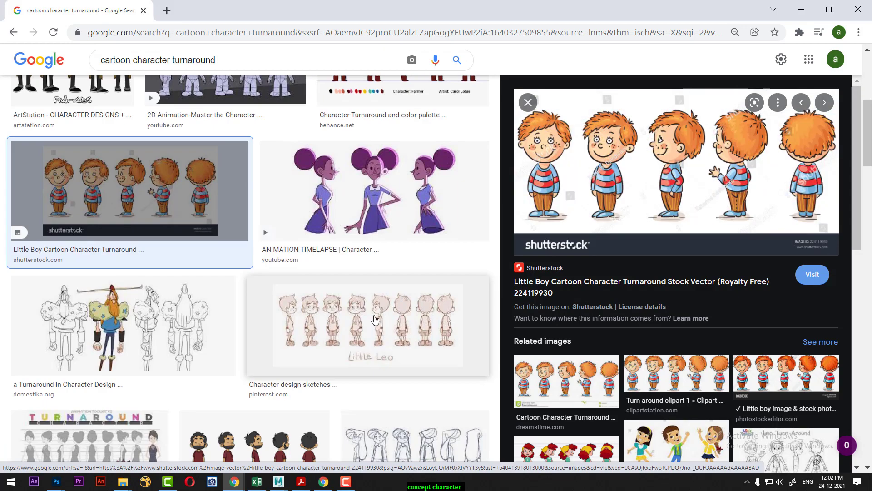
scroll(375, 319, "down", 1)
scroll(318, 341, "down", 4)
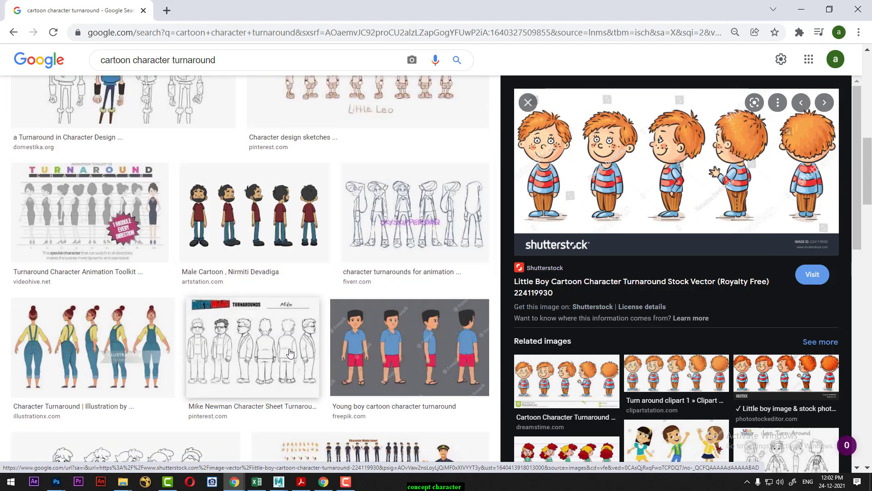
scroll(265, 351, "down", 3)
scroll(265, 351, "down", 1)
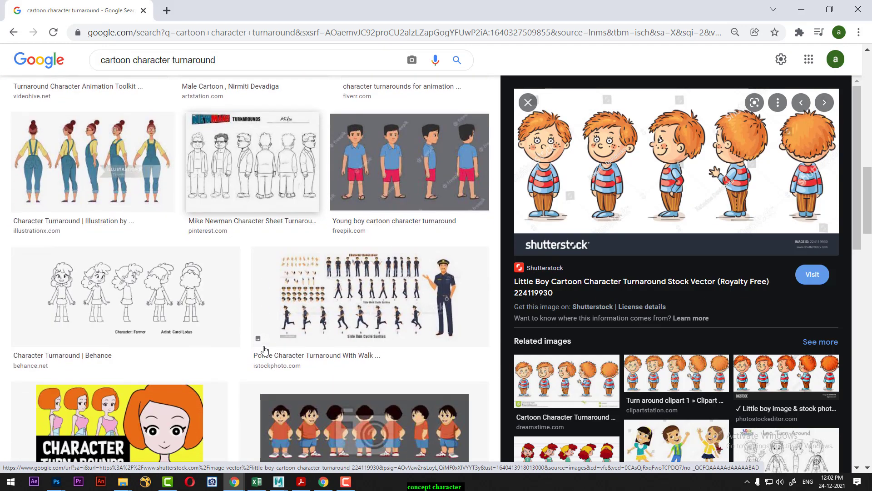
scroll(265, 350, "down", 1)
left_click(313, 369)
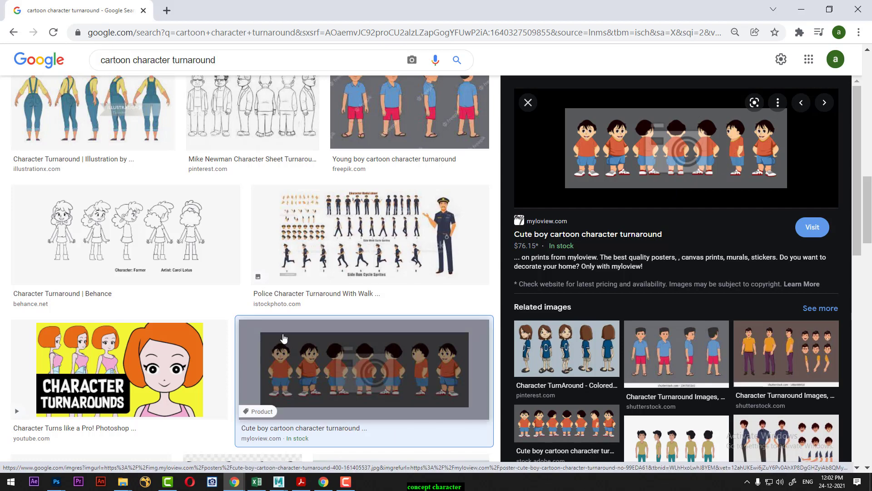
scroll(284, 338, "down", 5)
scroll(286, 336, "down", 3)
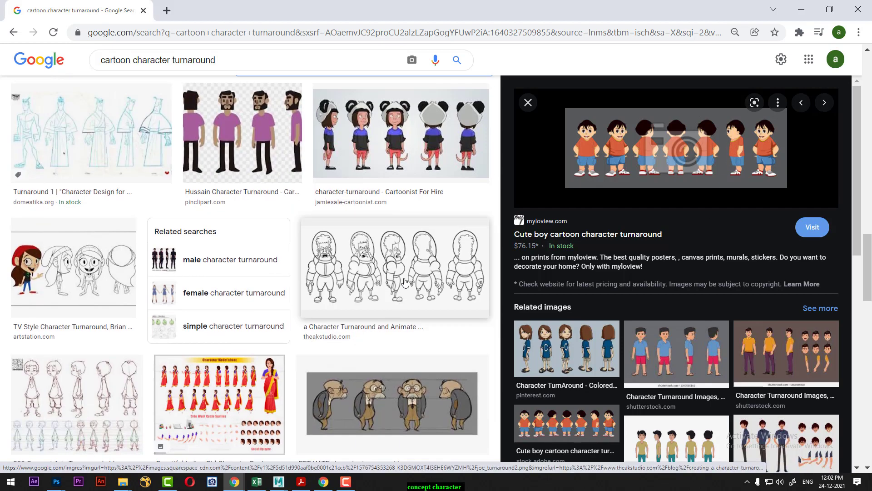
Preview the astronaut, PET HATE, blue-shirt and green-shirt character turnarounds.
left_click(405, 282)
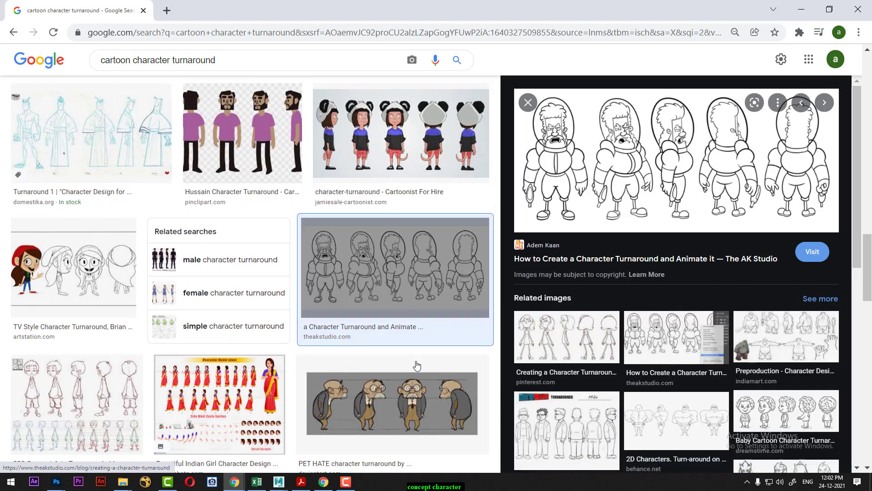
left_click(400, 405)
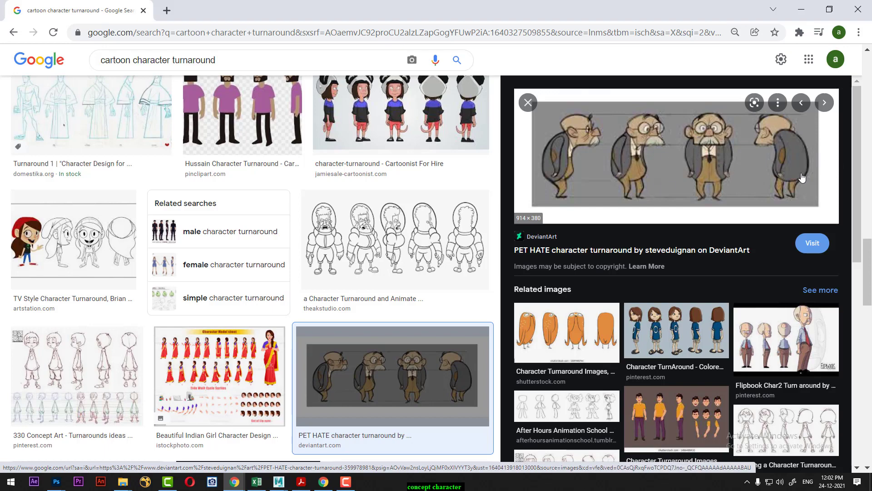
scroll(406, 300, "down", 1)
scroll(407, 300, "down", 4)
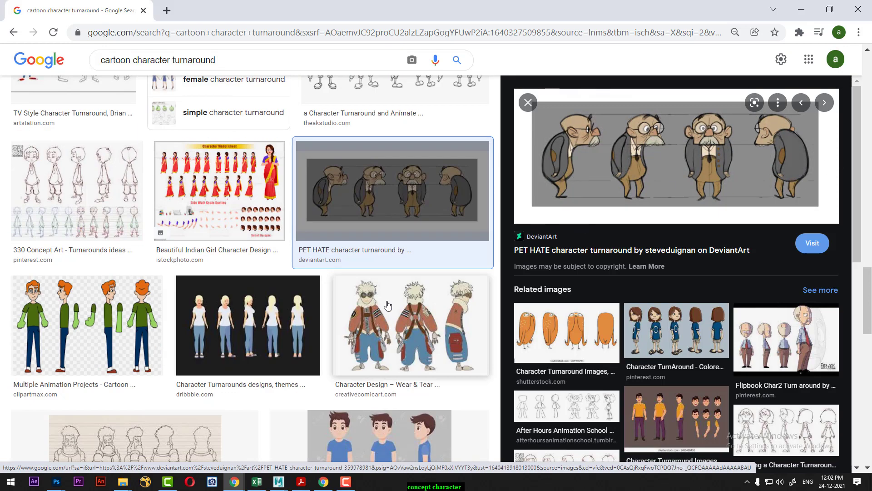
scroll(390, 300, "down", 4)
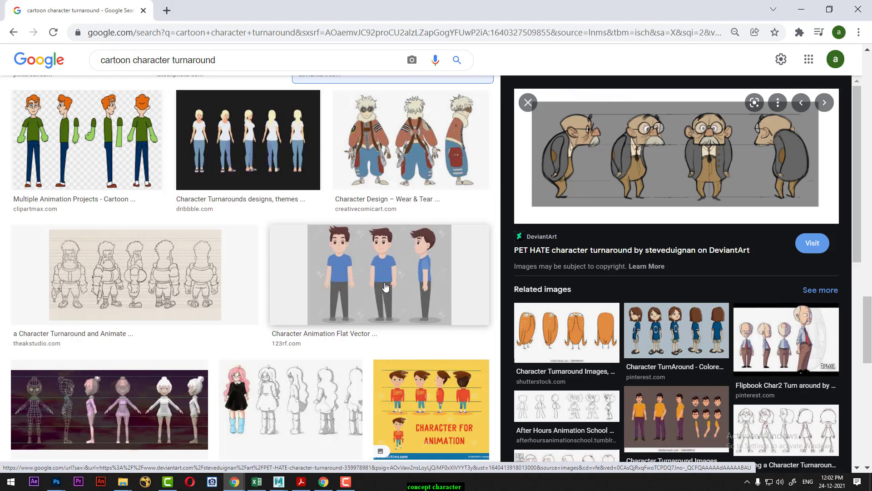
left_click(381, 292)
left_click(108, 157)
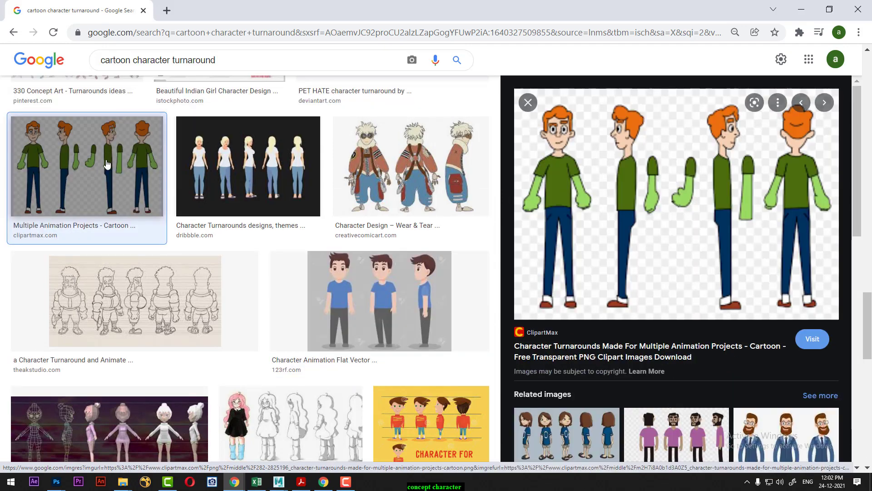
scroll(687, 330, "down", 5)
scroll(688, 330, "down", 4)
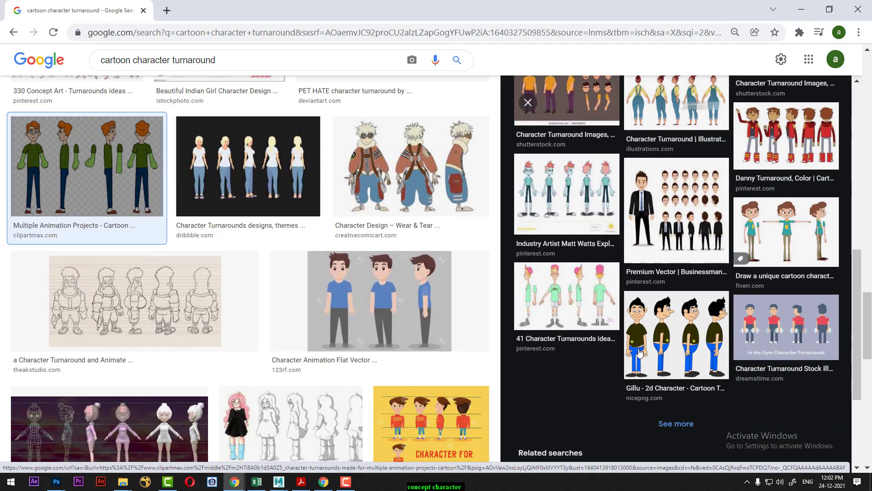
scroll(290, 336, "down", 6)
scroll(290, 337, "down", 8)
scroll(290, 338, "down", 2)
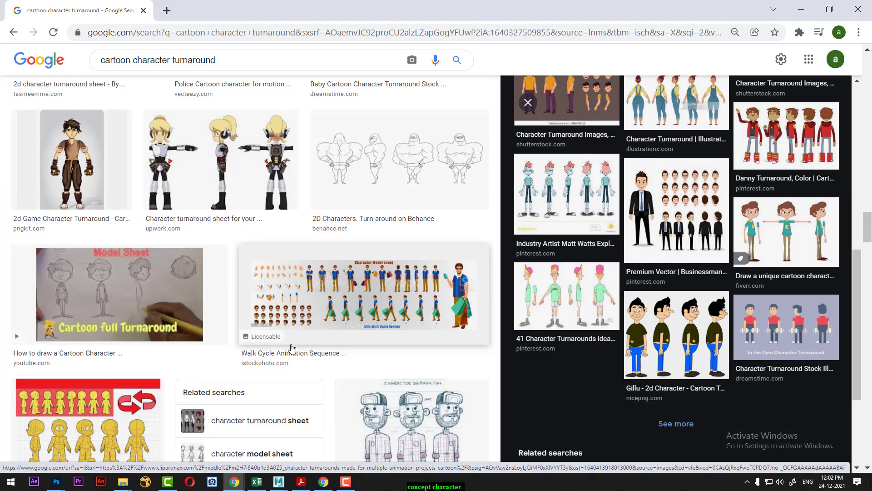
scroll(293, 354, "down", 4)
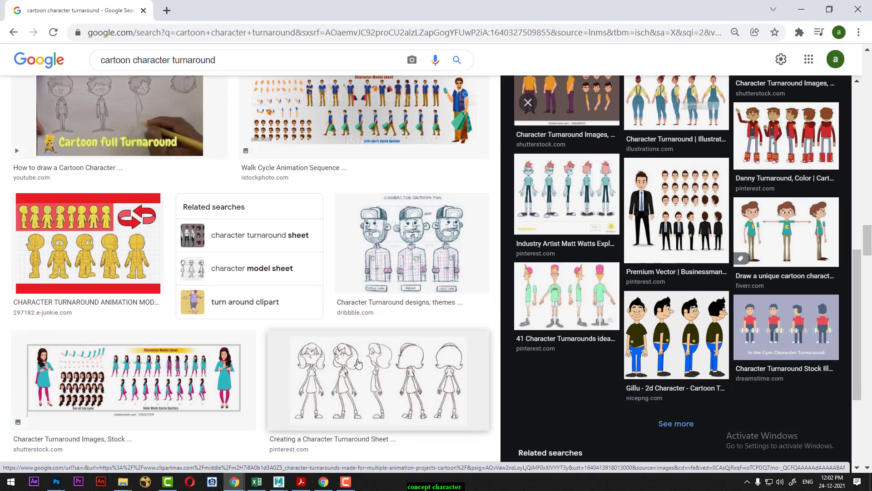
scroll(359, 363, "down", 4)
Preview the turnaround-sheet tutorial image, settle on the ArtStation 2d turnaround, and return to Photoshop.
left_click(381, 220)
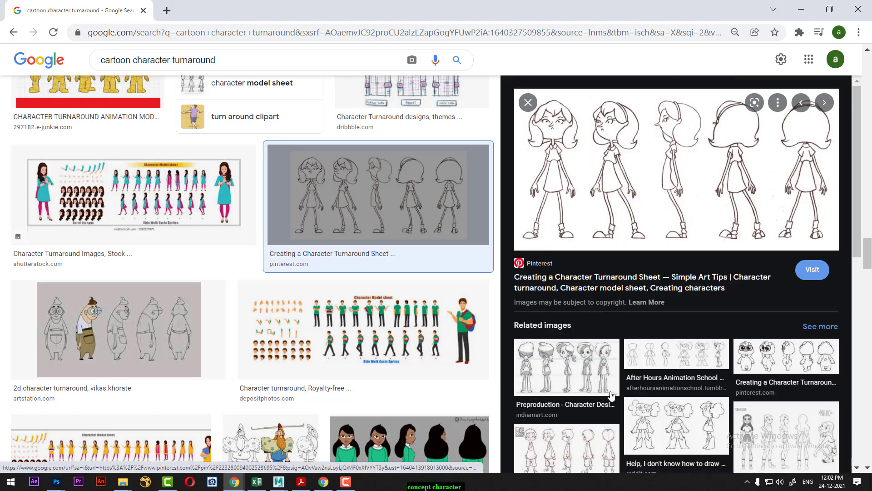
left_click(166, 334)
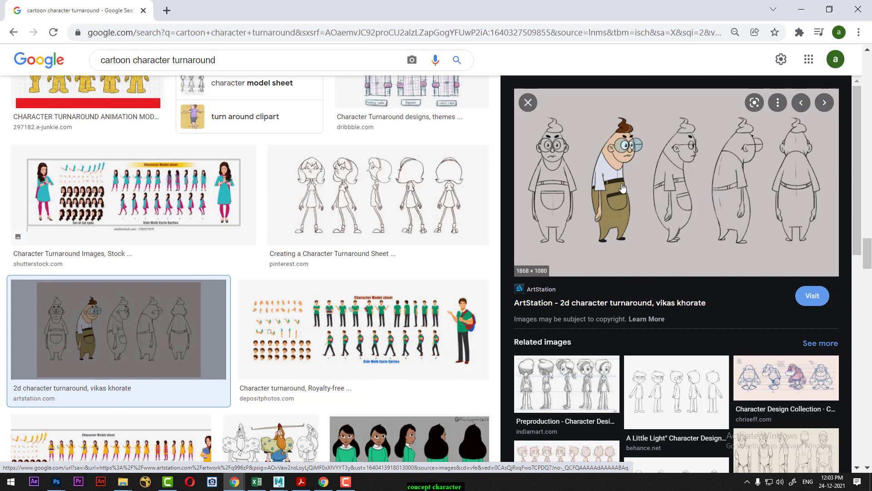
key("alt+Tab")
key("alt+Tab")
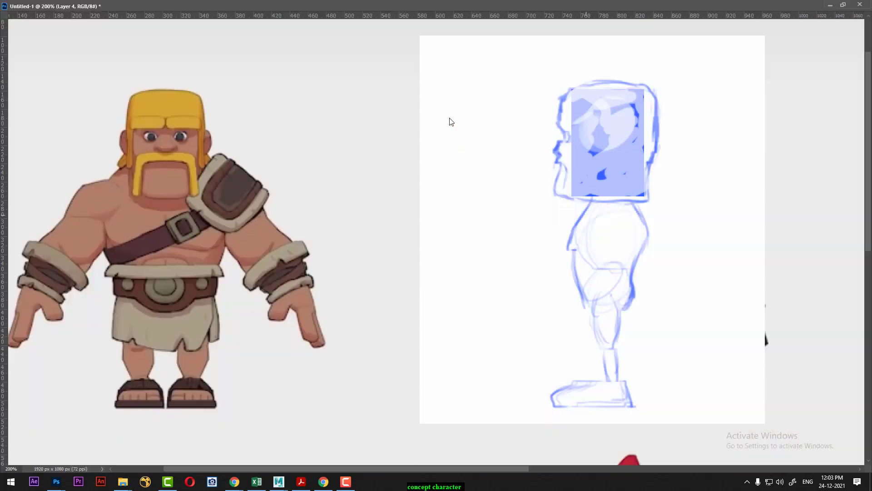
Paste the turnaround screenshot onto a new layer, position it, and mask it to the picture area.
left_click(838, 449)
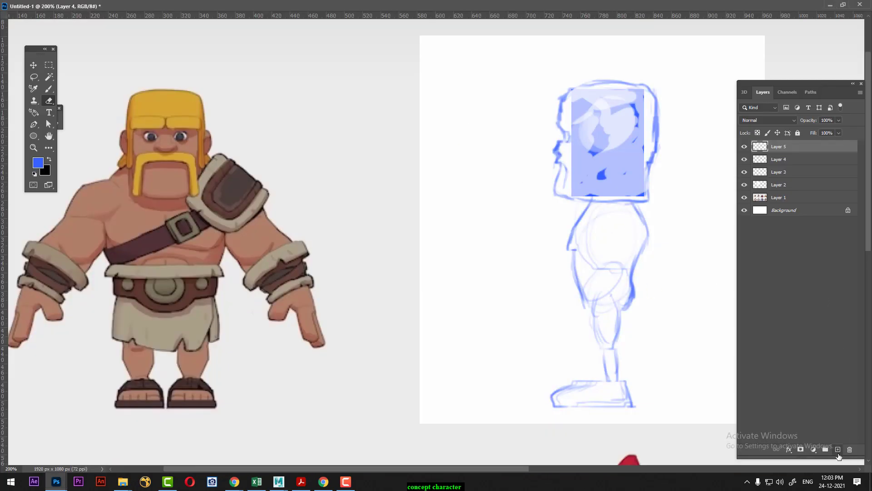
key("ctrl+v")
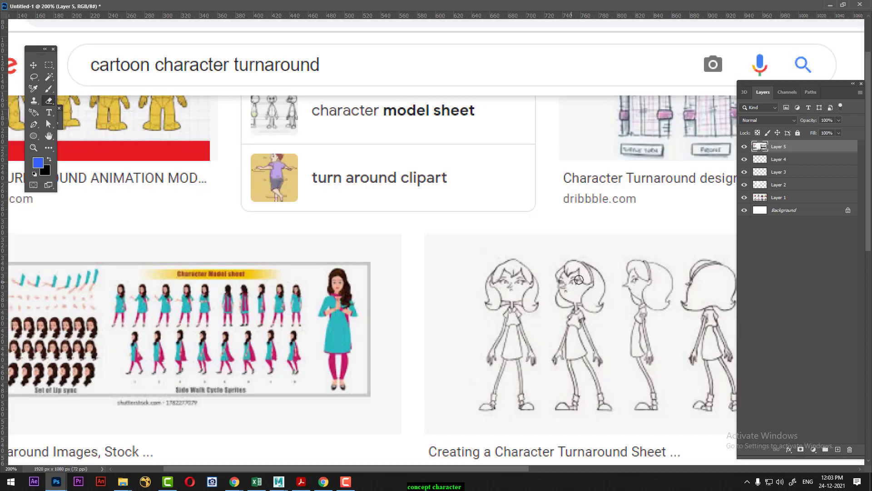
key("v")
mouse_move(590, 281)
left_mouse_down()
mouse_move(321, 291)
mouse_move(411, 254)
left_mouse_up()
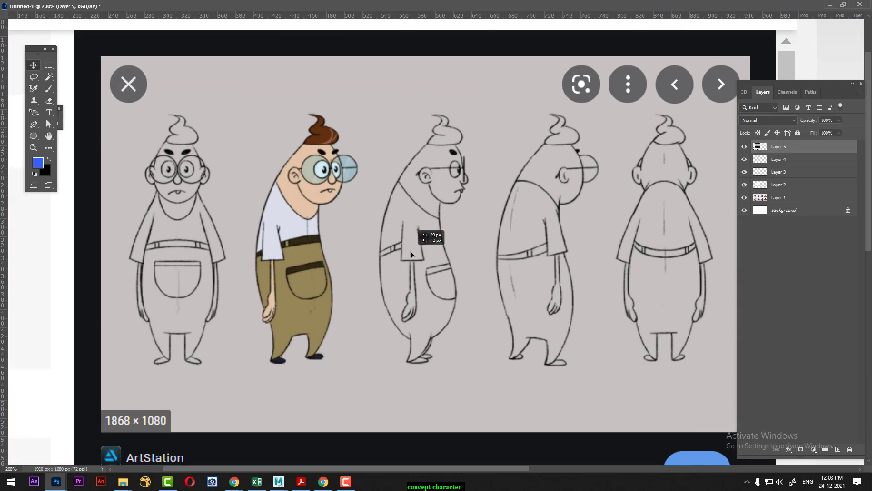
key("m")
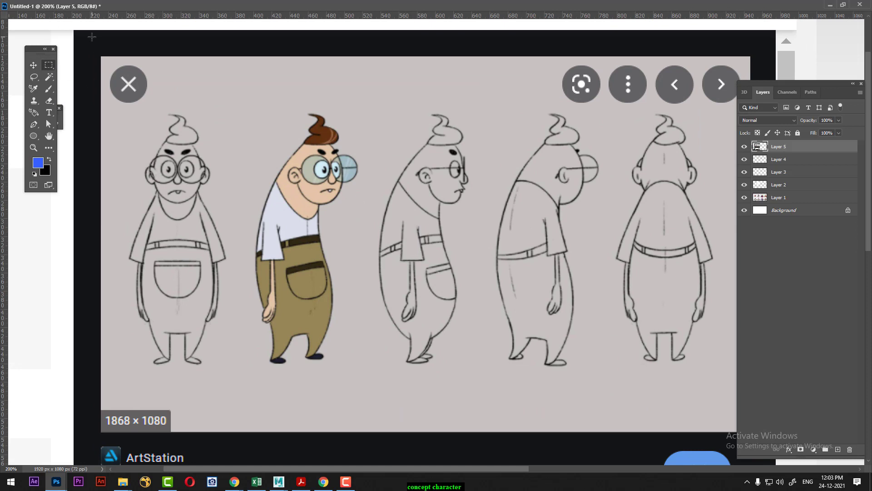
left_click_drag(100, 53, 738, 424)
left_click(800, 450)
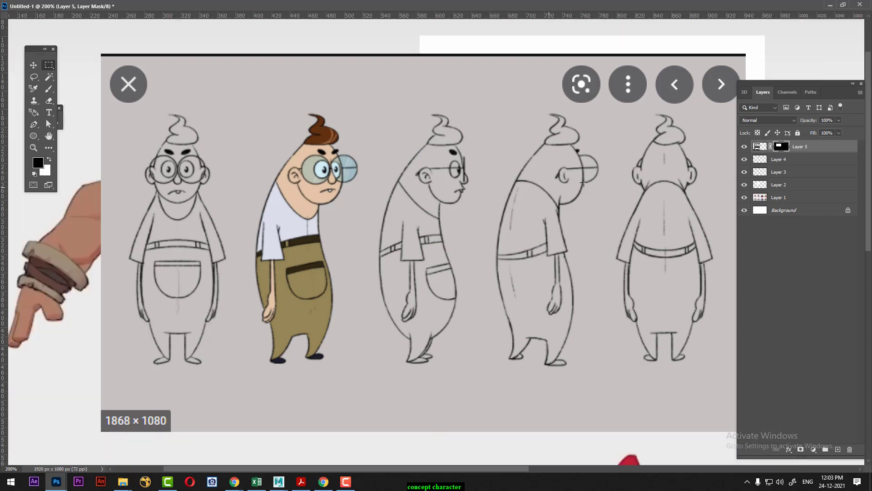
Add two horizontal guides across the figures and create an empty tracing layer.
left_click_drag(382, 16, 385, 202)
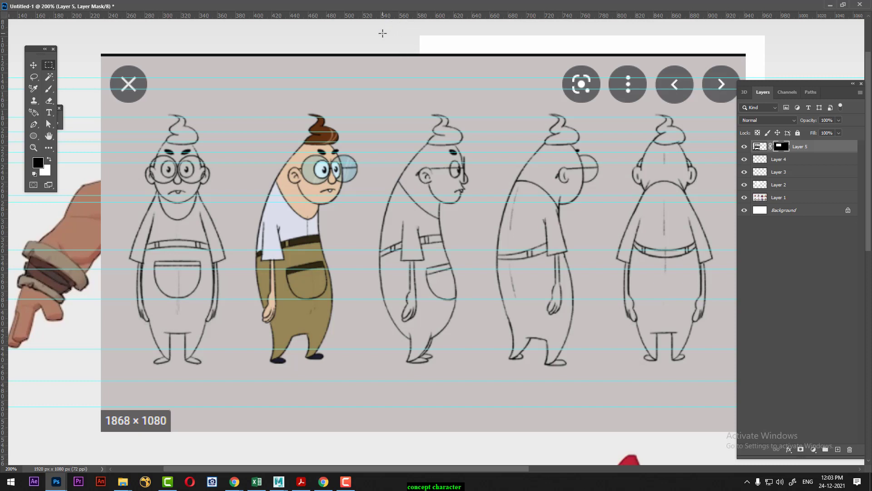
left_click_drag(382, 16, 394, 331)
left_click(838, 449)
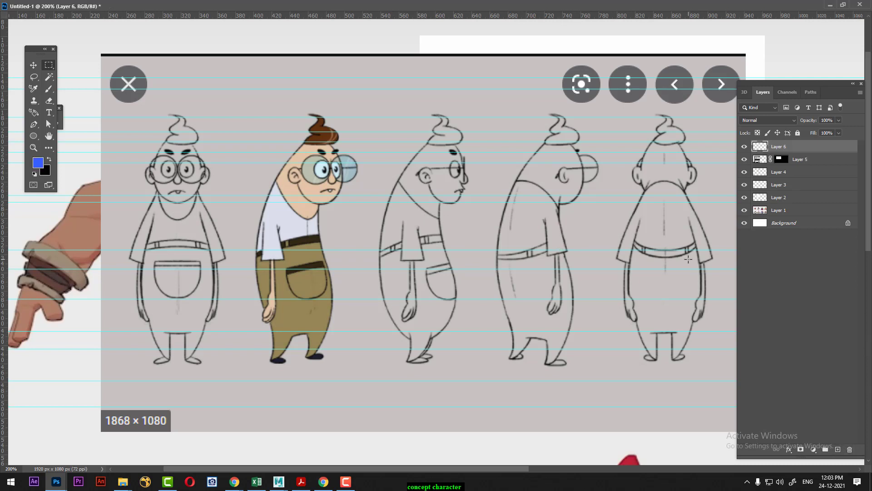
Clear the stray selection, hide the guides, and brush blue lines along the figure's back down to the leg.
left_click_drag(439, 224, 442, 202)
left_click(444, 204)
key("b")
key("ctrl+semicolon")
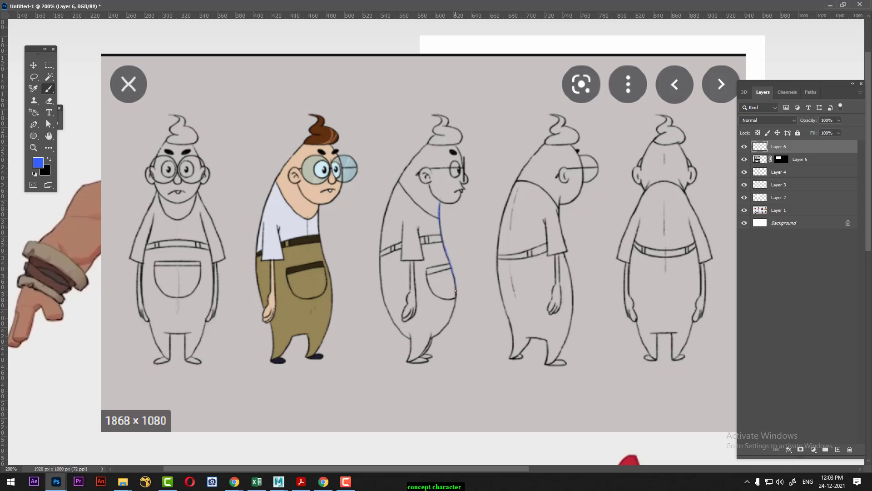
left_click_drag(446, 328, 440, 336)
left_click_drag(391, 197, 385, 225)
mouse_move(382, 260)
left_mouse_down()
mouse_move(386, 298)
mouse_move(406, 333)
left_mouse_up()
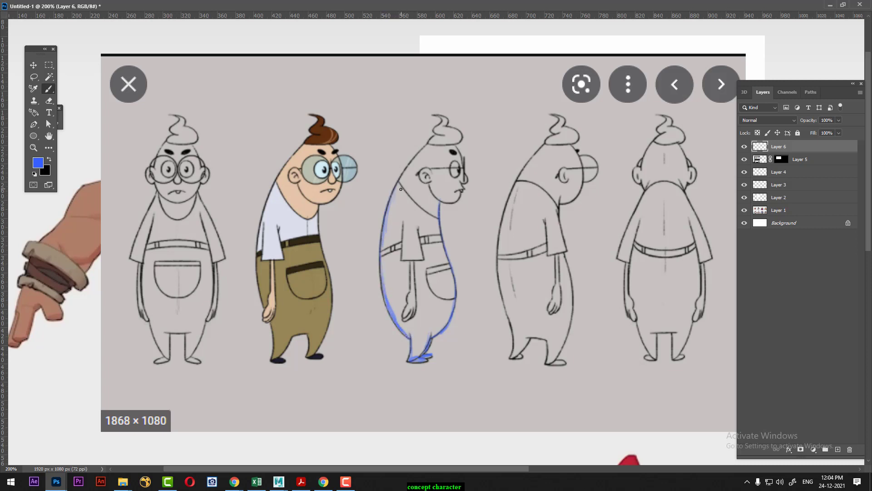
Trace the neck-to-back line, the hair curl, and the glasses in blue.
left_click_drag(400, 183, 438, 215)
left_click_drag(457, 131, 446, 126)
mouse_move(434, 131)
left_mouse_down()
mouse_move(446, 136)
mouse_move(432, 144)
left_mouse_up()
left_click_drag(460, 167, 451, 172)
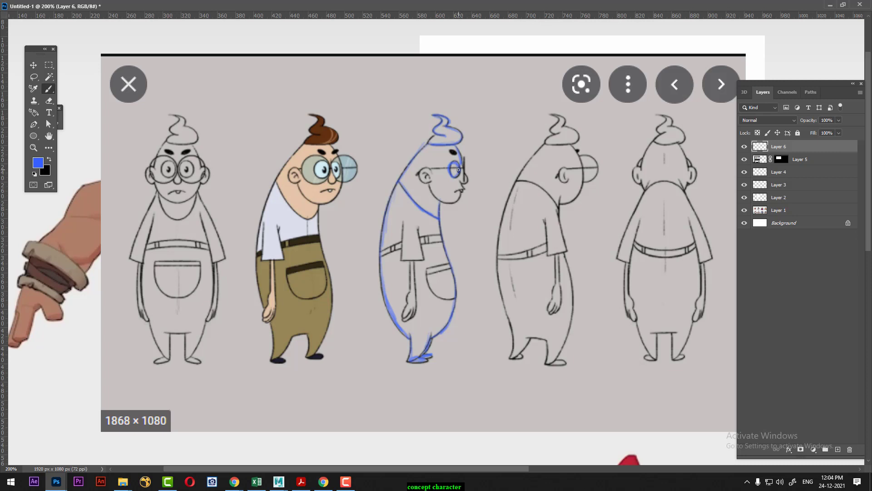
left_click_drag(459, 170, 424, 170)
Hide Layer 5, the pasted turnaround reference, leaving the blue tracing visible.
left_click(745, 159)
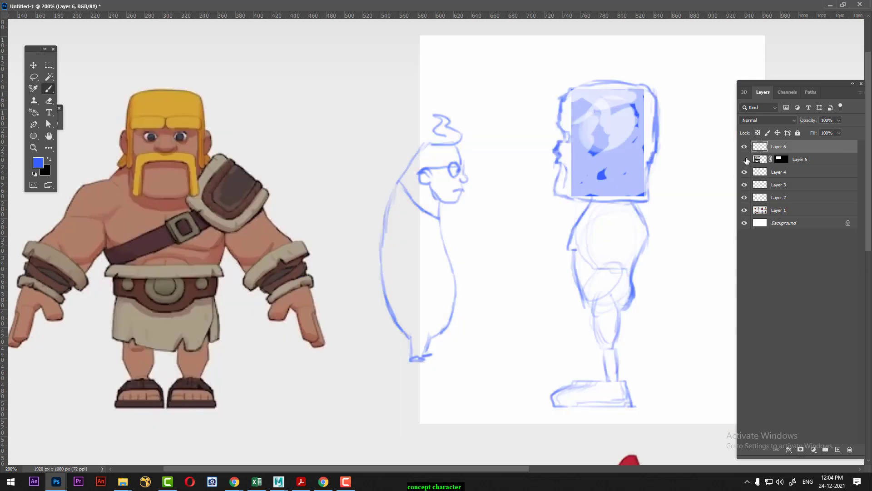